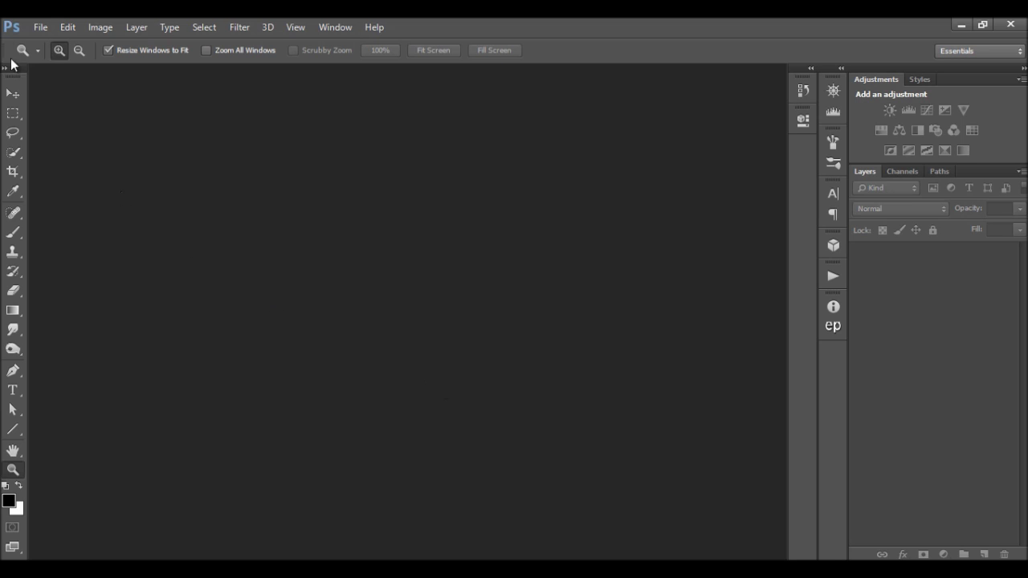
Choose IMG_7662.DNG and IMG_7663.DNG as source exposures for Merge to HDR Pro
{"action": "left_click", "coordinate": [39, 28]}
{"action": "mouse_move", "coordinate": [108, 370]}
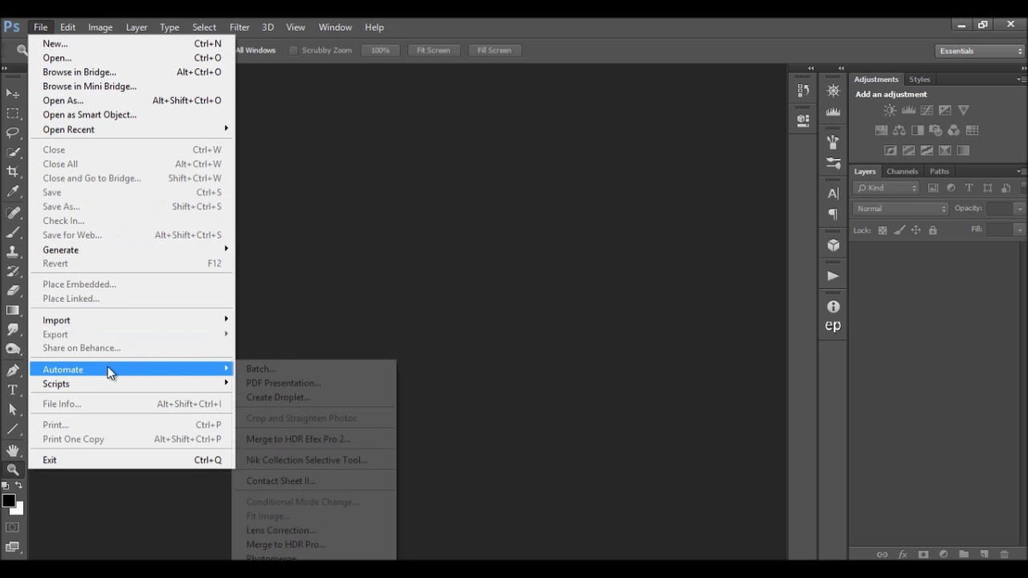
{"action": "left_click", "coordinate": [285, 546]}
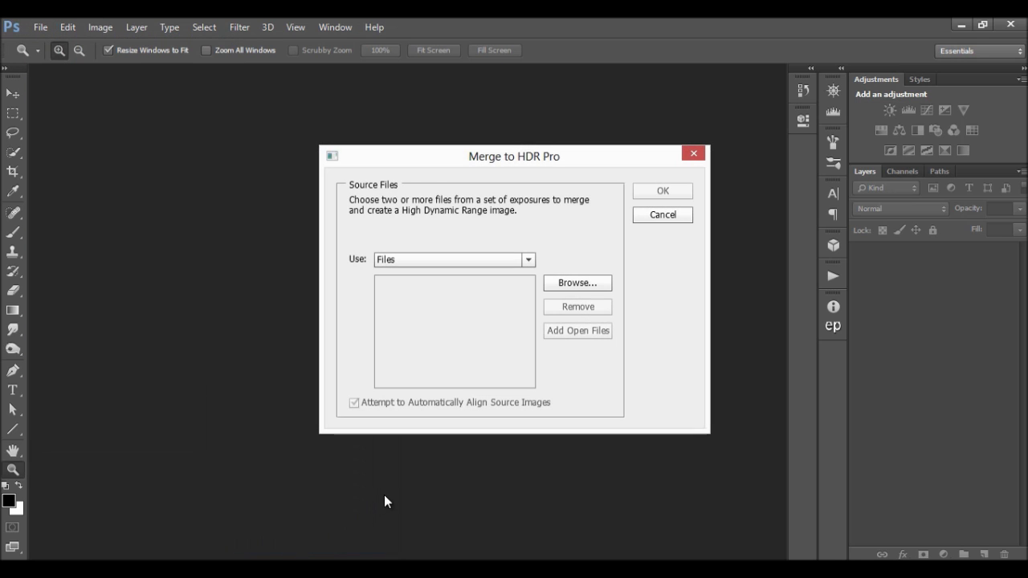
{"action": "left_click", "coordinate": [576, 283]}
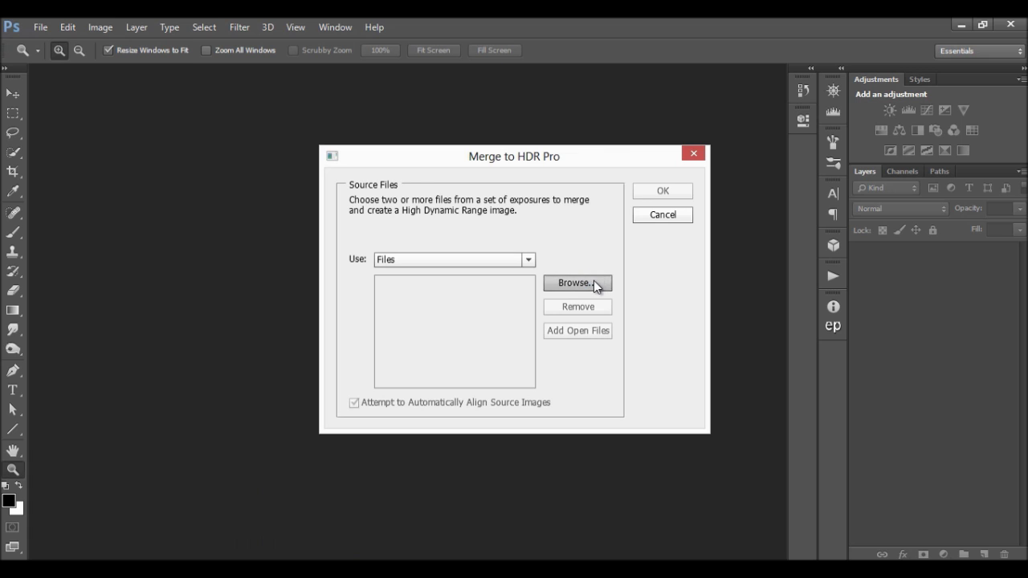
{"action": "left_click", "coordinate": [365, 201]}
{"action": "left_click", "coordinate": [432, 215], "text": "shift"}
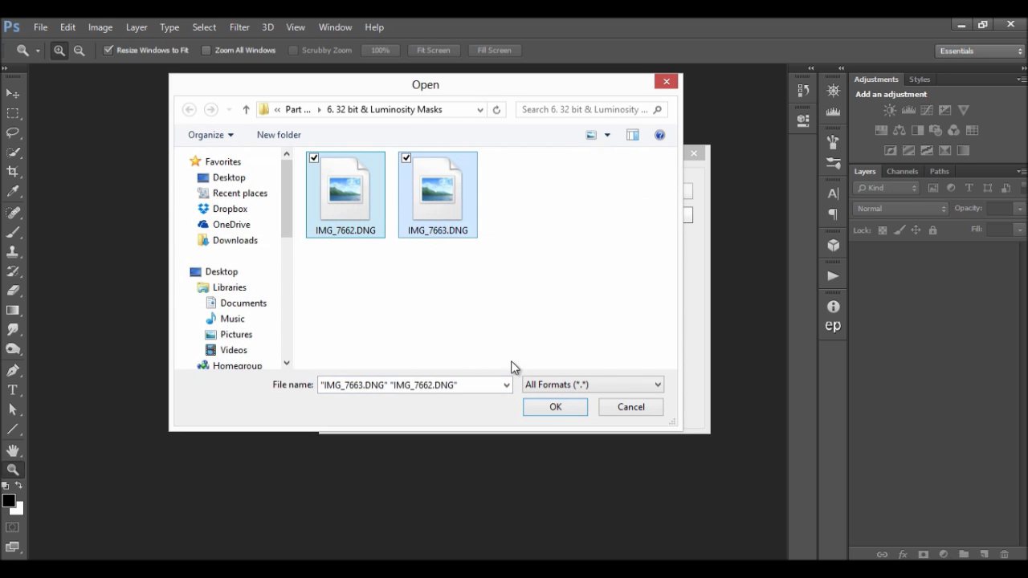
{"action": "left_click", "coordinate": [533, 409]}
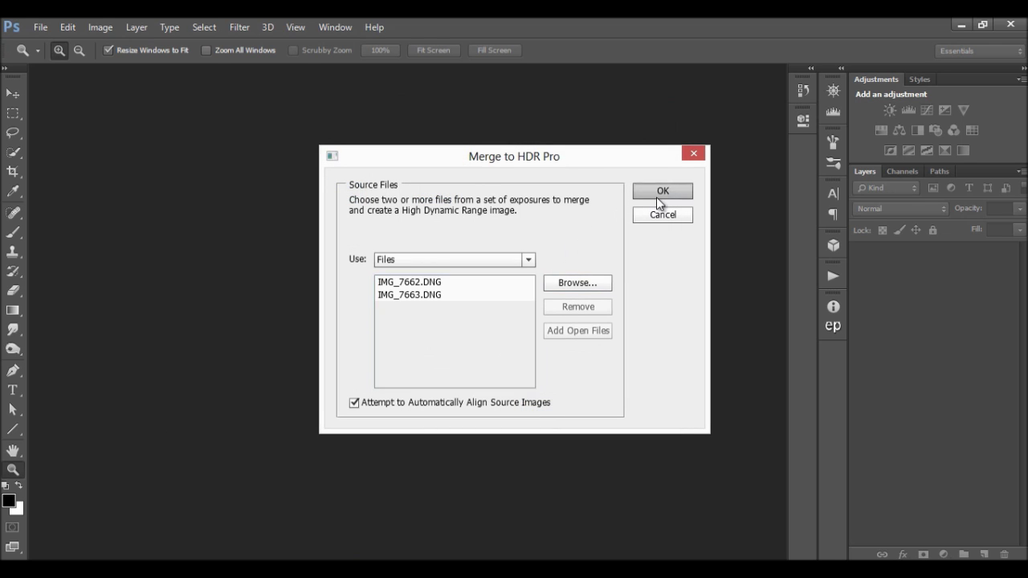
Merge the two exposures as a 32-bit HDR and send it to Camera Raw
{"action": "left_click", "coordinate": [656, 194]}
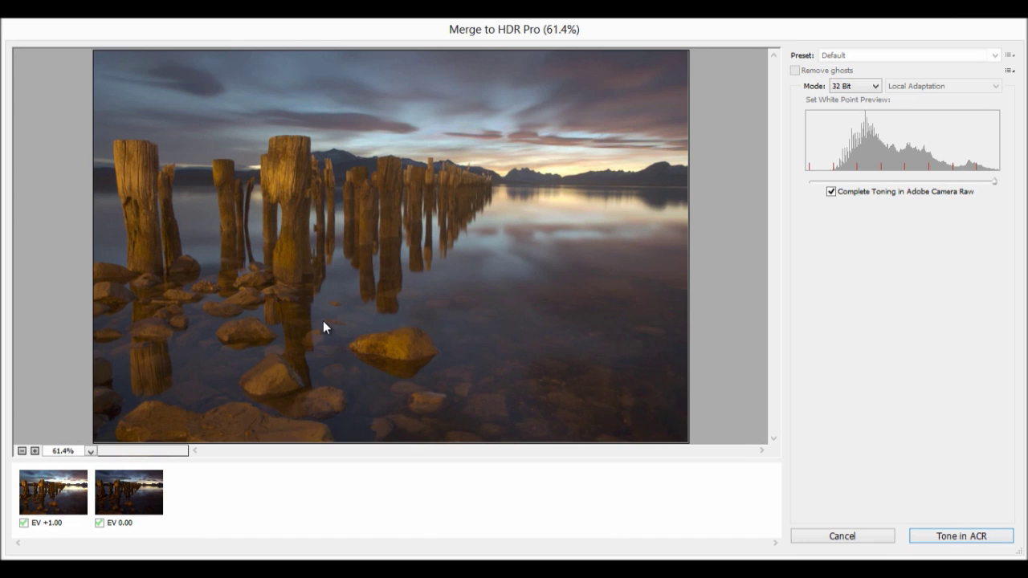
{"action": "left_click", "coordinate": [845, 87]}
{"action": "left_click", "coordinate": [843, 99]}
{"action": "left_click", "coordinate": [948, 535]}
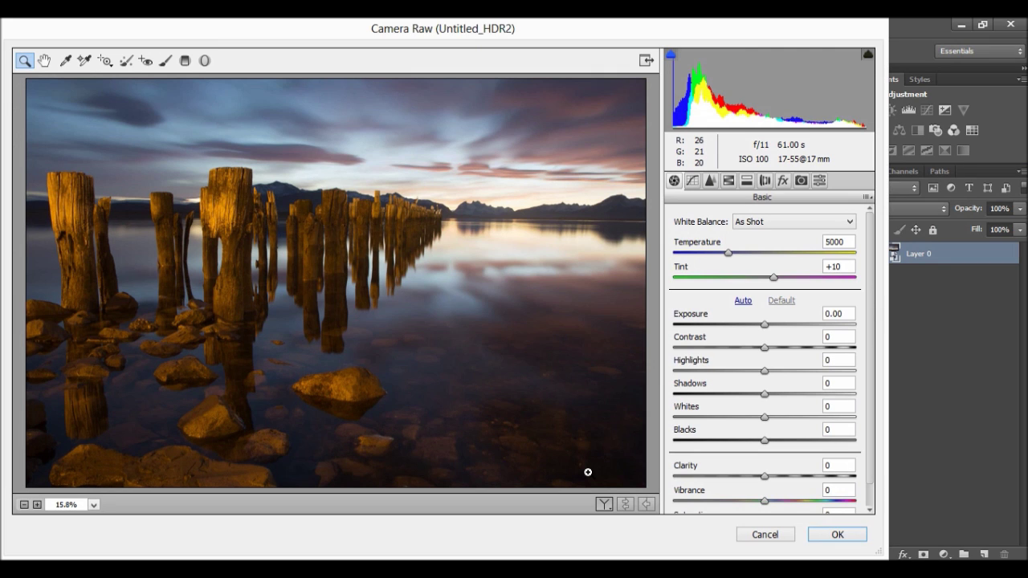
Raise Shadows to +100 and reset Highlights to 0 in Camera Raw
{"action": "left_click_drag", "start_coordinate": [764, 393], "coordinate": [833, 400]}
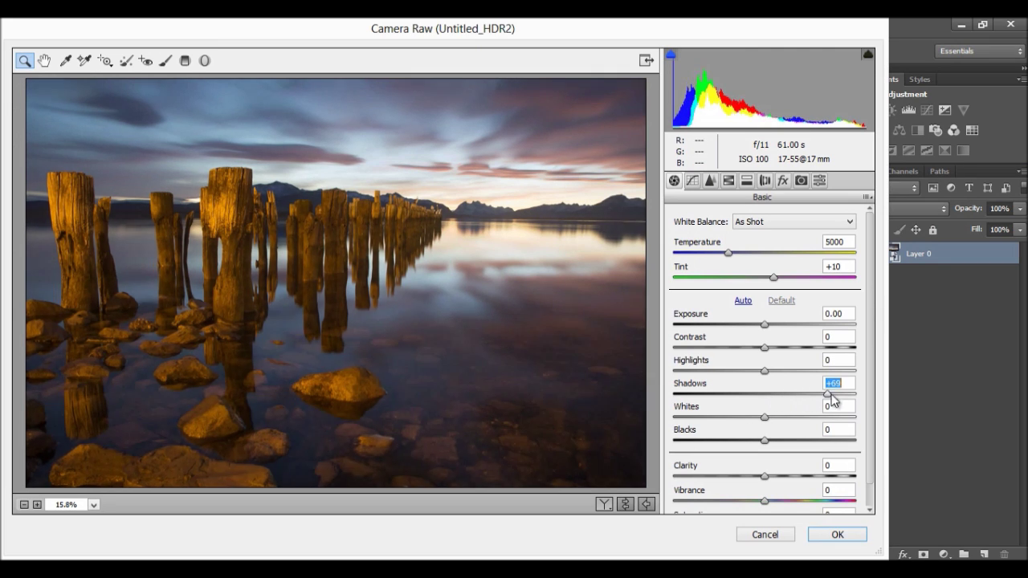
{"action": "left_click", "coordinate": [855, 393]}
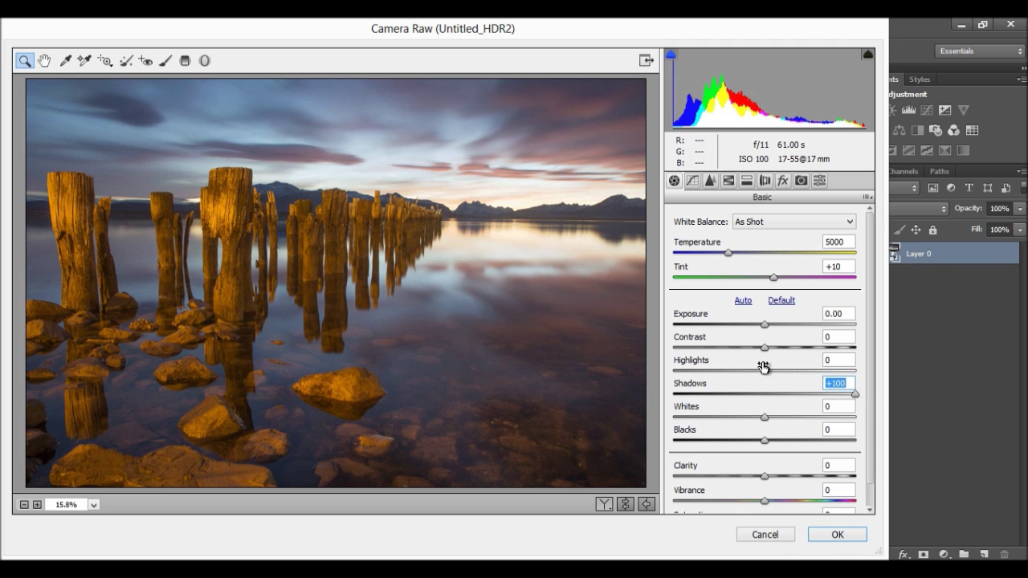
{"action": "left_click_drag", "start_coordinate": [763, 367], "coordinate": [667, 371]}
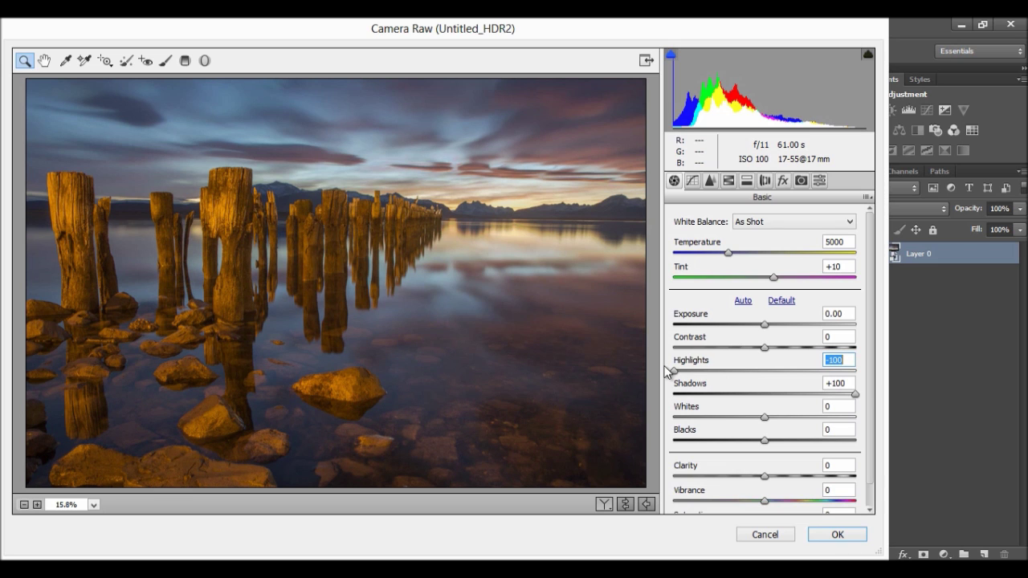
{"action": "double_click", "coordinate": [668, 371]}
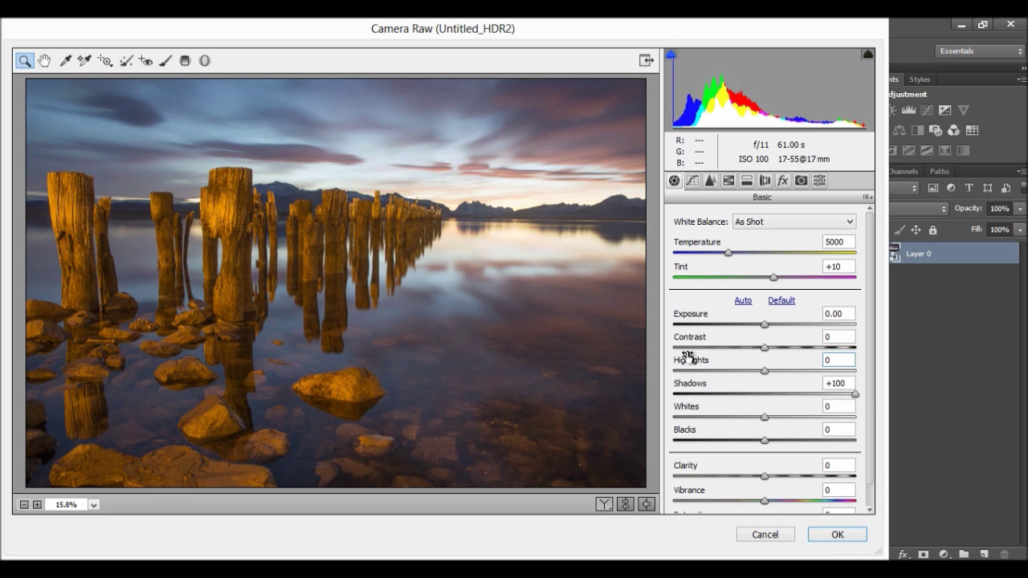
Enable Remove Chromatic Aberration under Lens Corrections and apply the toning
{"action": "left_click", "coordinate": [763, 183]}
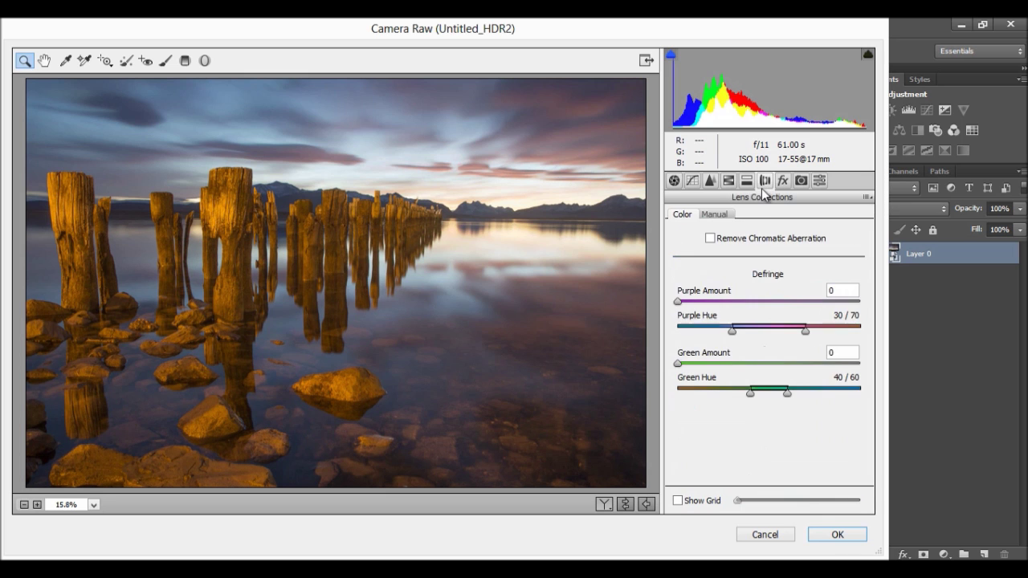
{"action": "left_click", "coordinate": [711, 239]}
{"action": "left_click", "coordinate": [838, 534]}
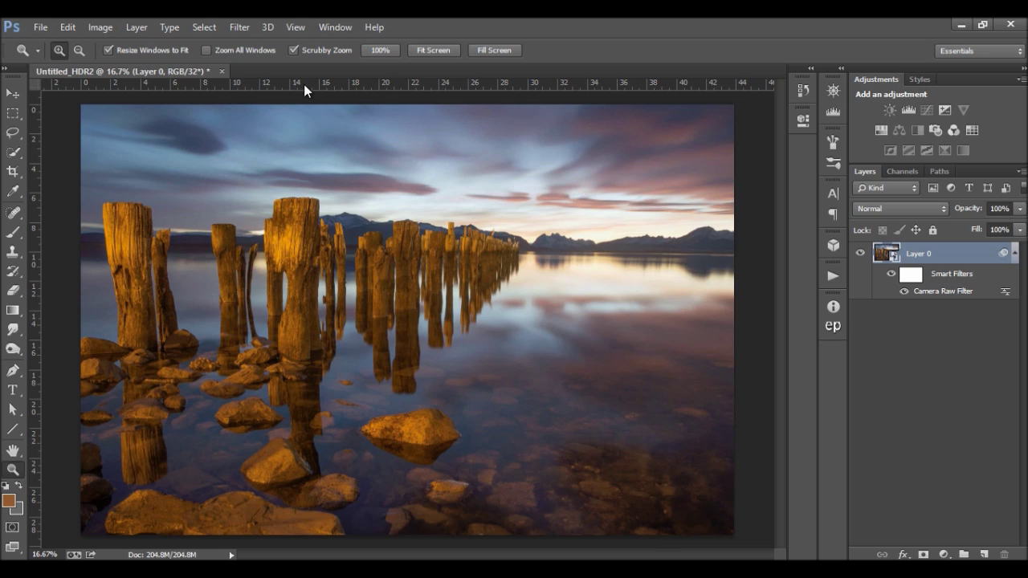
Merge and convert the image to 8 bits per channel using Exposure and Gamma toning
{"action": "left_click", "coordinate": [102, 29]}
{"action": "mouse_move", "coordinate": [141, 45]}
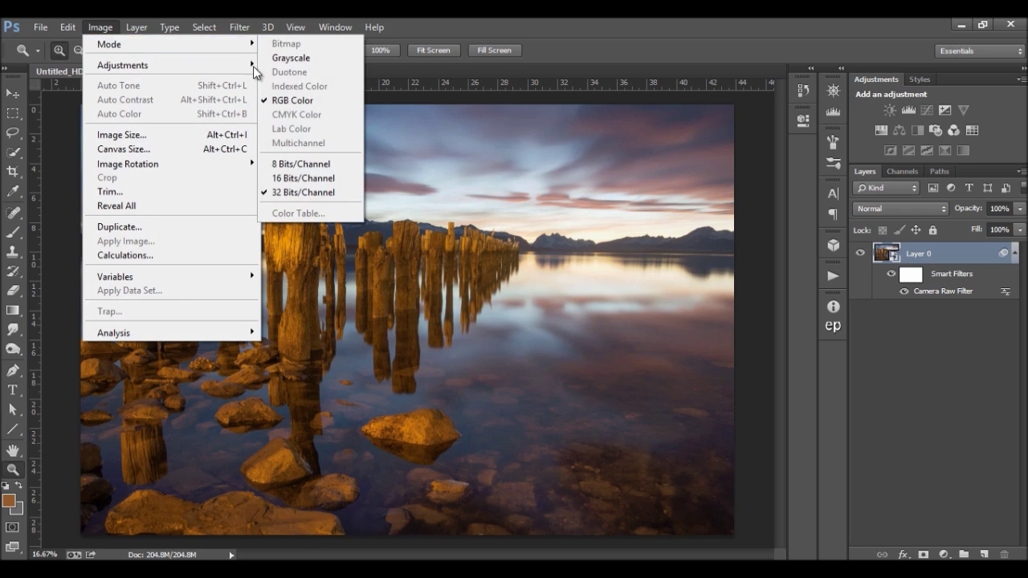
{"action": "left_click", "coordinate": [318, 178]}
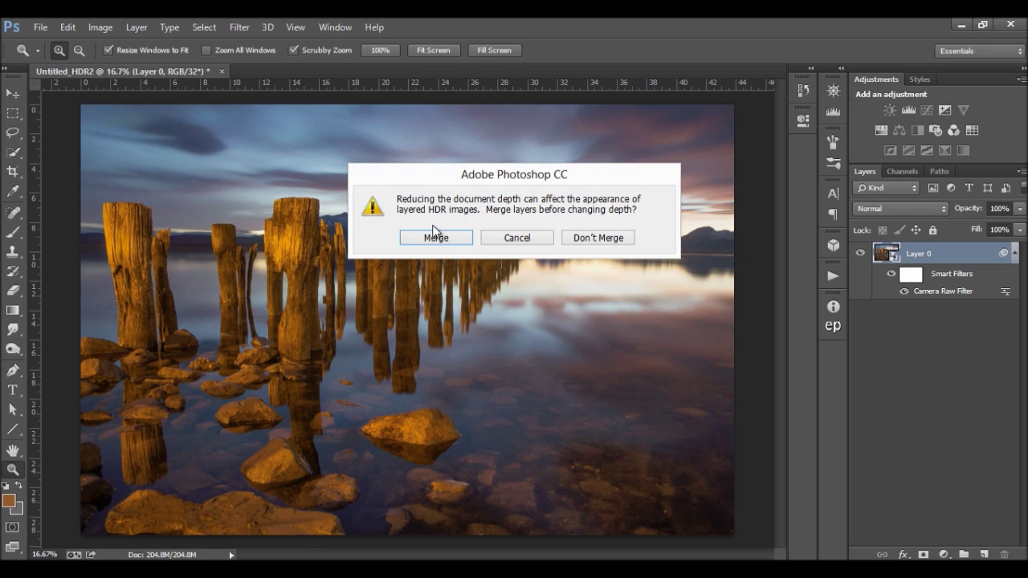
{"action": "left_click", "coordinate": [433, 239]}
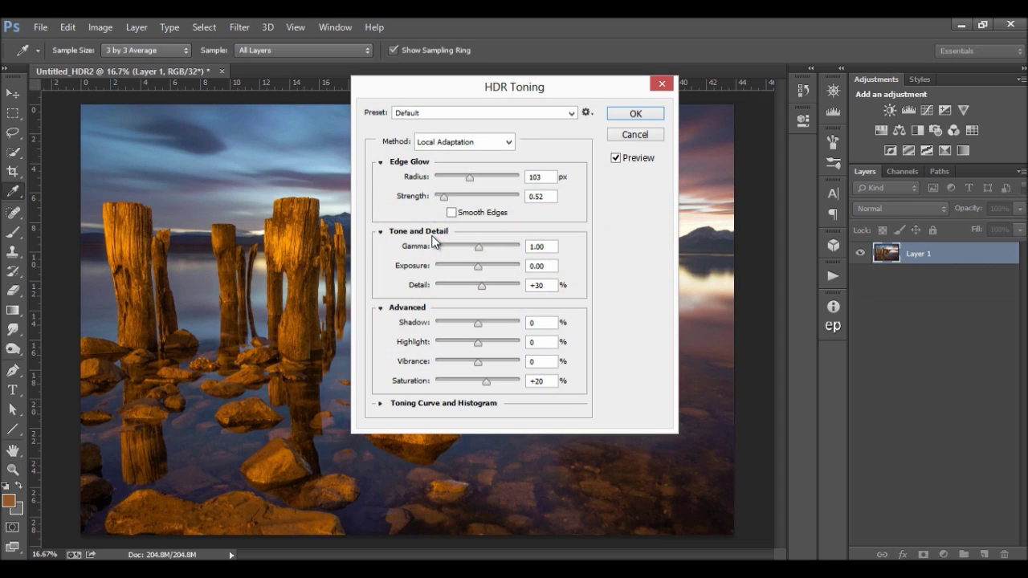
{"action": "left_click", "coordinate": [505, 144]}
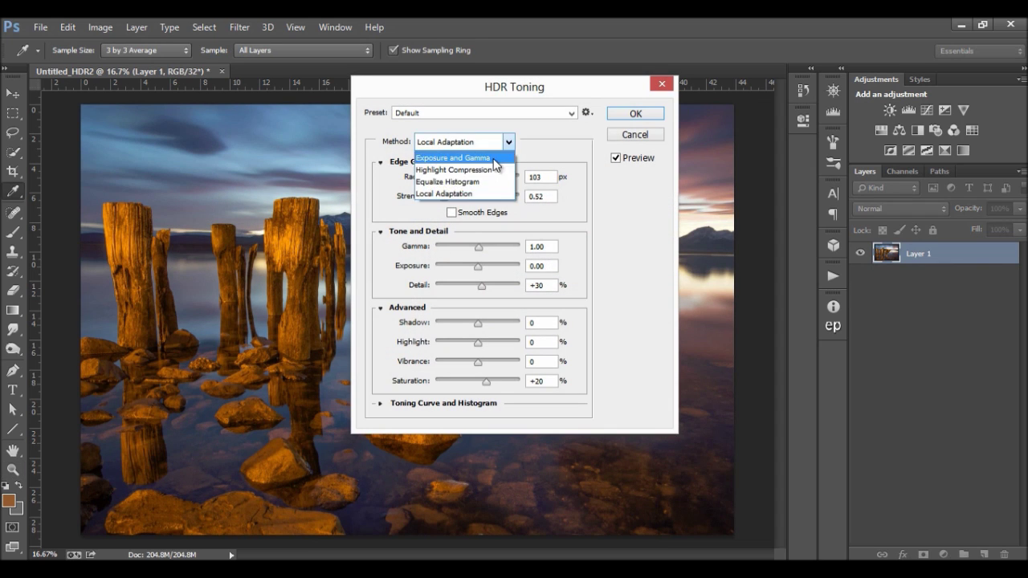
{"action": "left_click", "coordinate": [493, 156]}
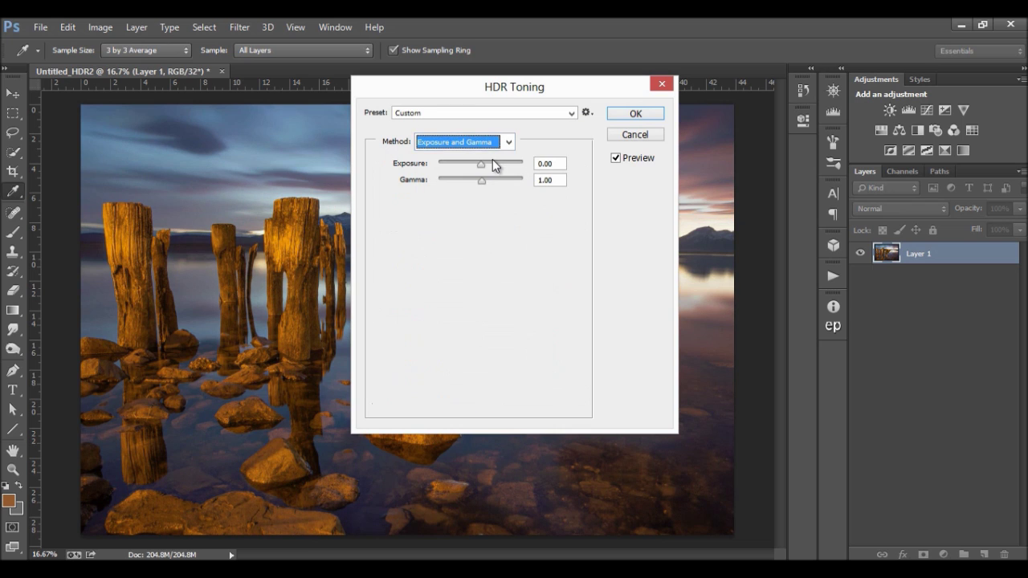
{"action": "left_click", "coordinate": [643, 115]}
Drag IMG_7663.DNG from Explorer into Photoshop to open it in Camera Raw
{"action": "key", "text": "z"}
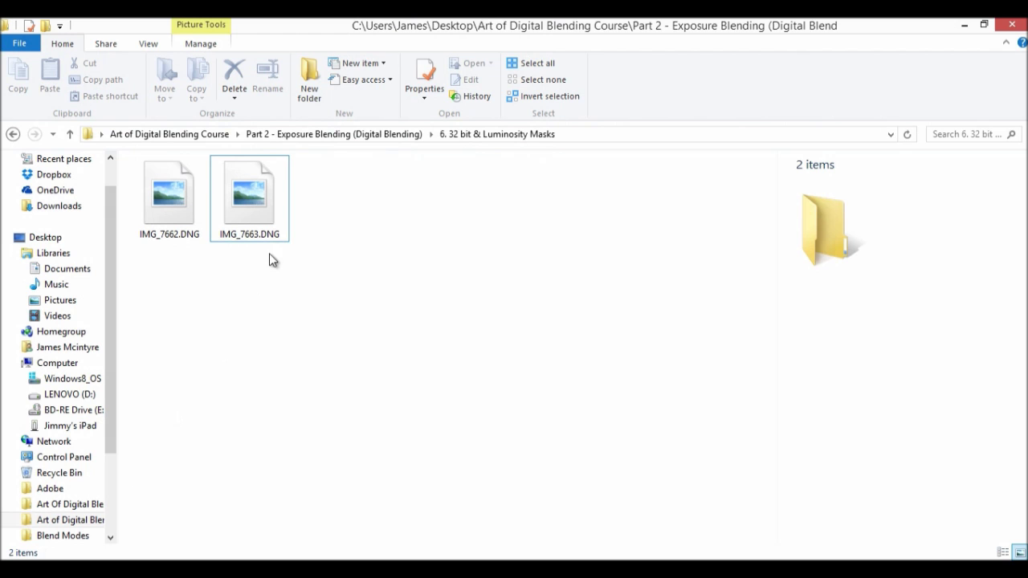
{"action": "left_click", "coordinate": [254, 215]}
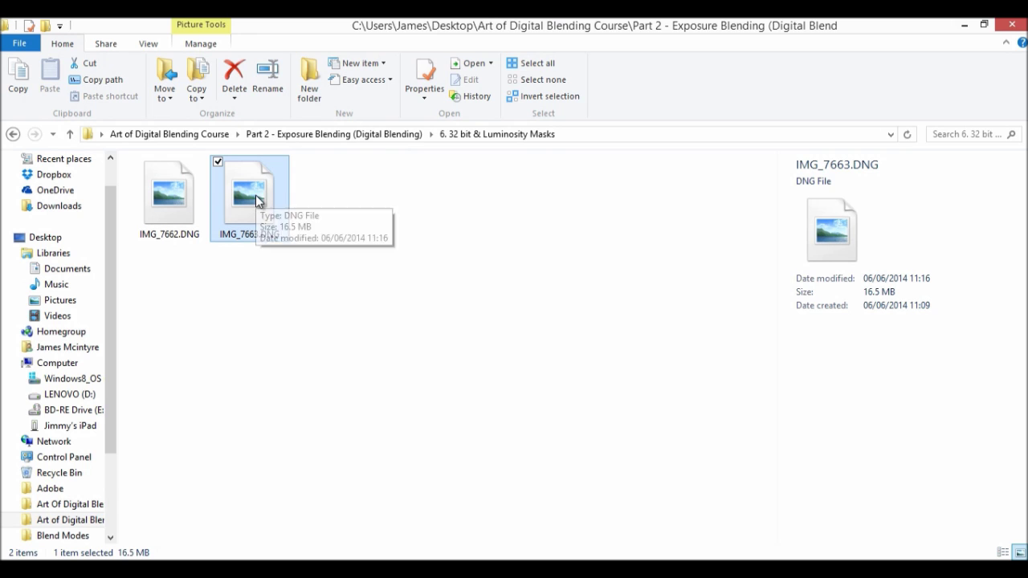
{"action": "left_click_drag", "start_coordinate": [255, 200], "coordinate": [214, 408]}
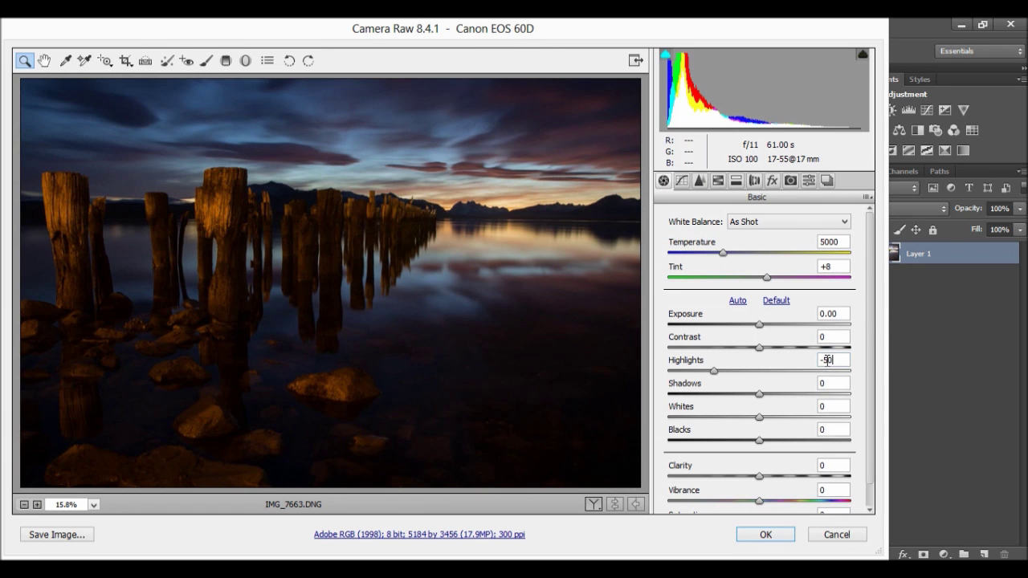
Adjust Highlights, enable Remove Chromatic Aberration, and place IMG_7663 as a smart object
{"action": "left_click", "coordinate": [827, 360]}
{"action": "left_click", "coordinate": [758, 180]}
{"action": "left_click", "coordinate": [705, 239]}
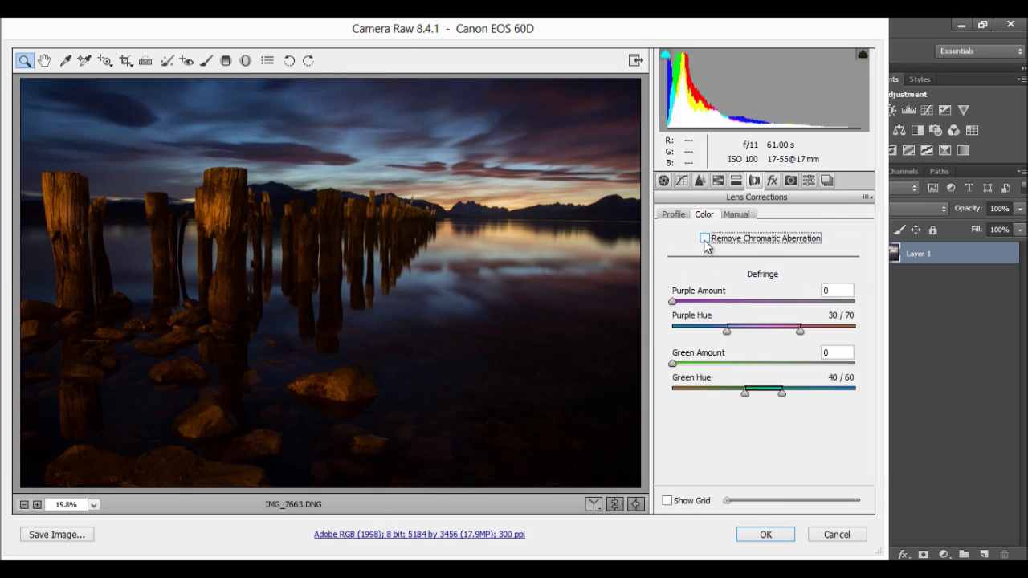
{"action": "left_click", "coordinate": [765, 534]}
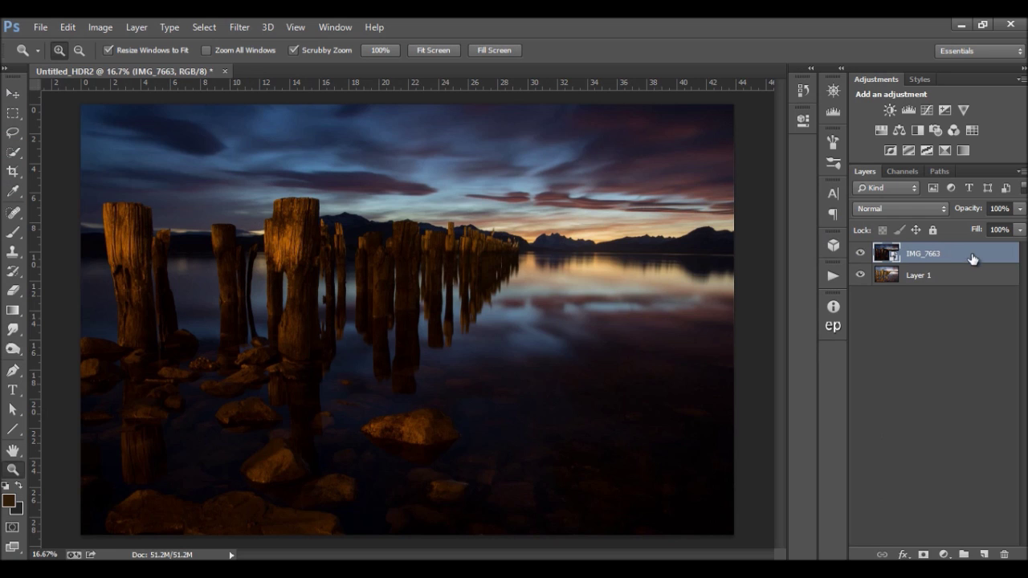
Move IMG_7663 below Layer 1, run Generate Luminance, and add a white mask to Layer 1
{"action": "left_click_drag", "start_coordinate": [972, 258], "coordinate": [976, 287]}
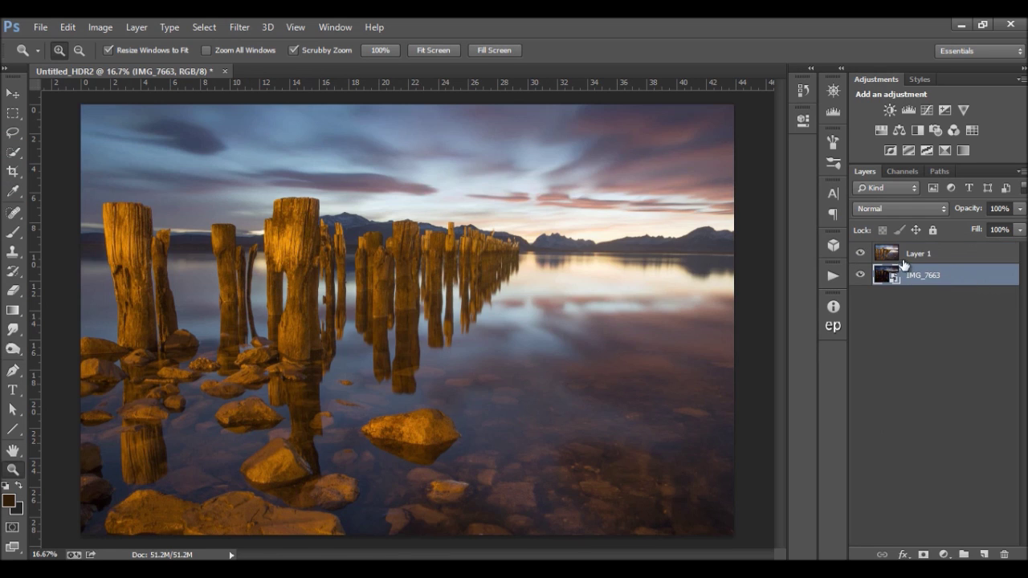
{"action": "left_click", "coordinate": [903, 259]}
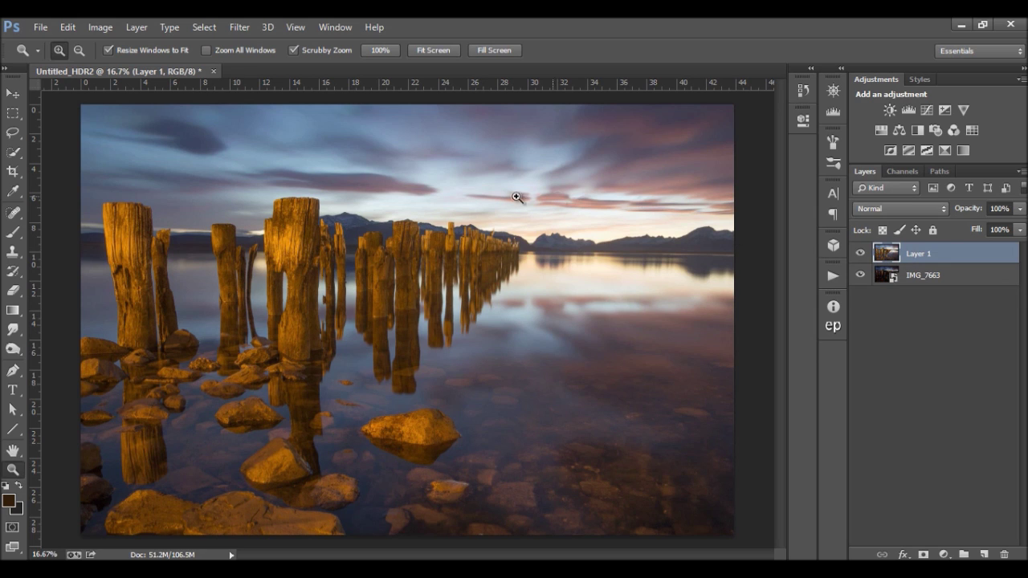
{"action": "left_click", "coordinate": [833, 278]}
{"action": "left_click", "coordinate": [720, 543]}
{"action": "left_click", "coordinate": [924, 554]}
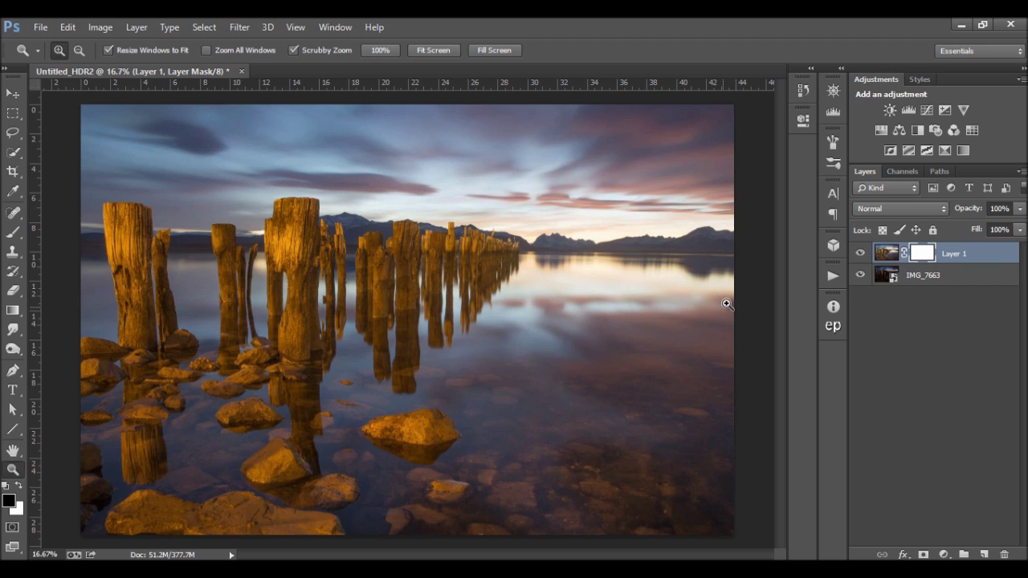
Compare the Brights 2 and Brights 3 channels, then load Brights 2 as a selection
{"action": "left_click", "coordinate": [912, 172]}
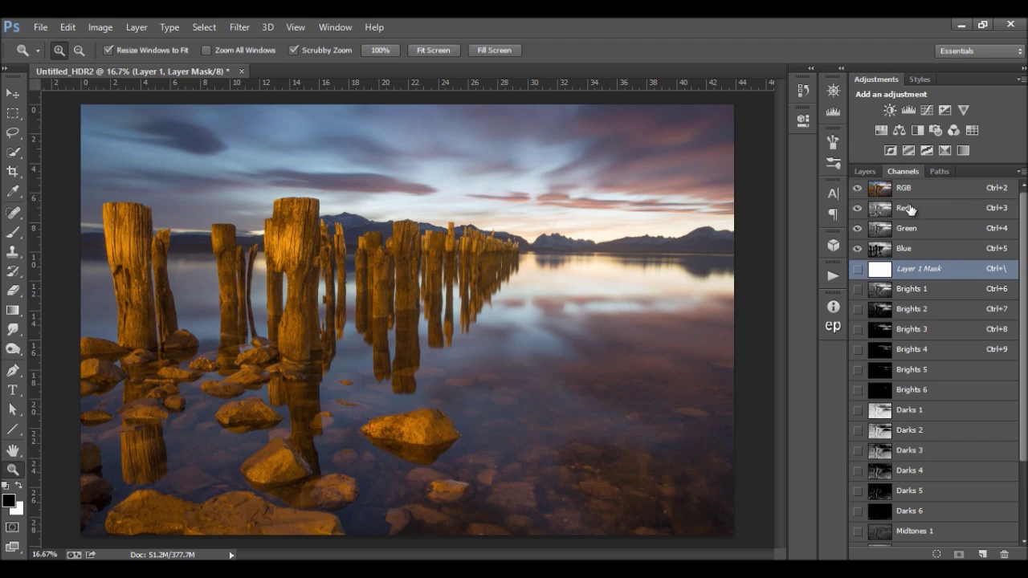
{"action": "left_click", "coordinate": [888, 317]}
{"action": "left_click", "coordinate": [886, 322]}
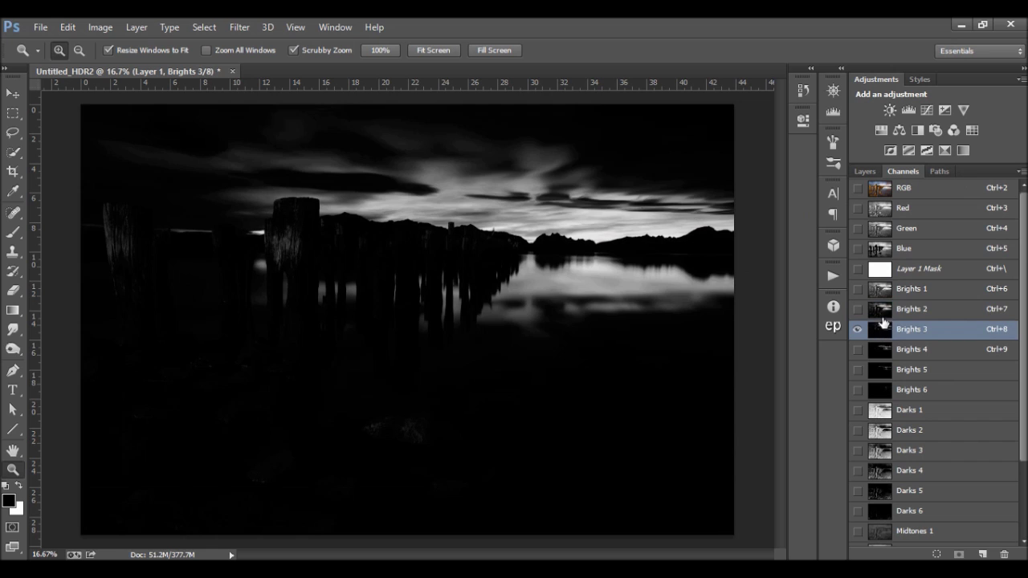
{"action": "left_click", "coordinate": [884, 315]}
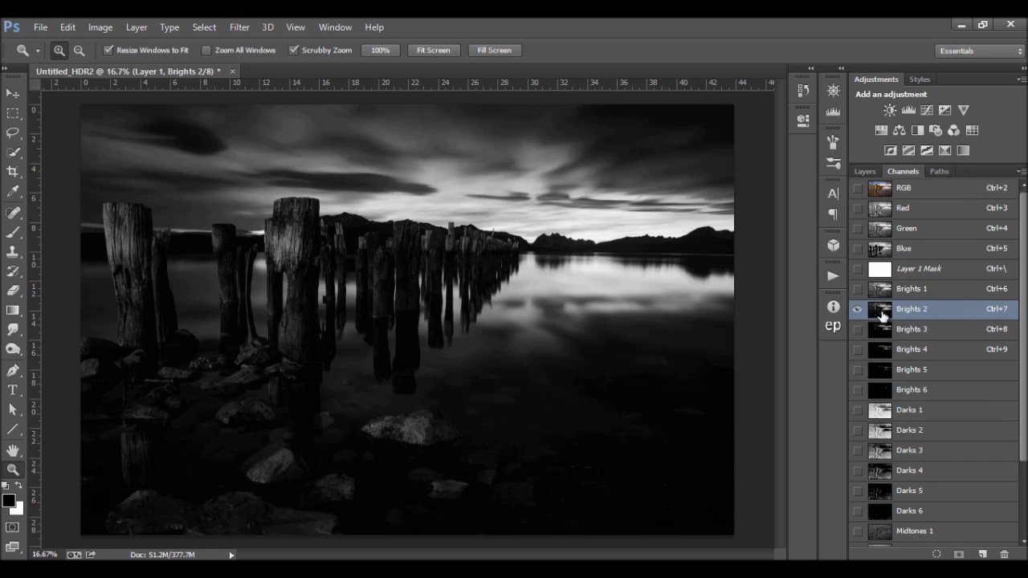
{"action": "left_click", "coordinate": [879, 331]}
{"action": "left_click", "coordinate": [883, 317]}
{"action": "left_click", "coordinate": [882, 310], "text": "ctrl"}
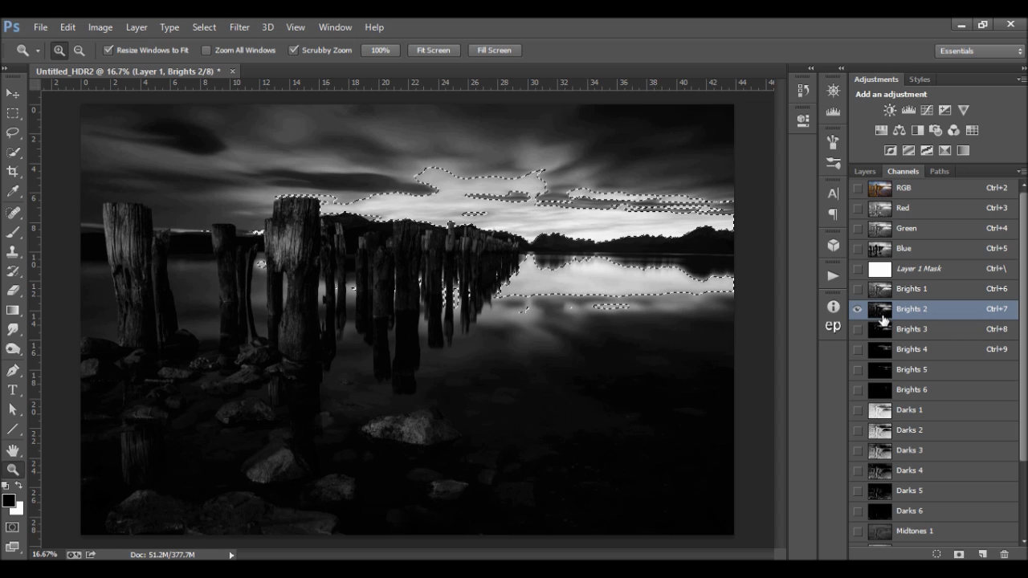
Paint the sky black on Layer 1's mask with a ~1238 px brush, then undo it
{"action": "left_click", "coordinate": [860, 173]}
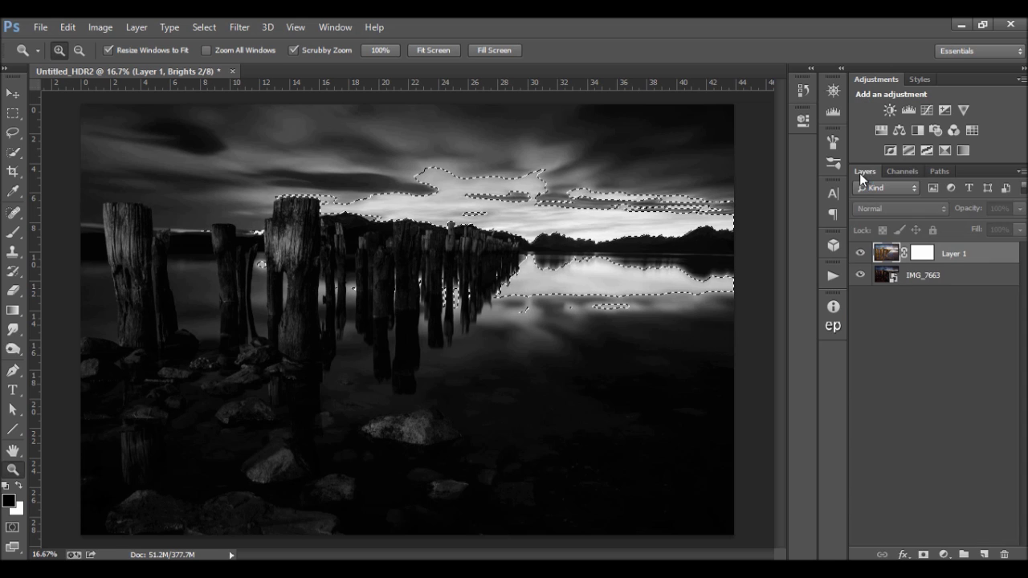
{"action": "left_click", "coordinate": [939, 251]}
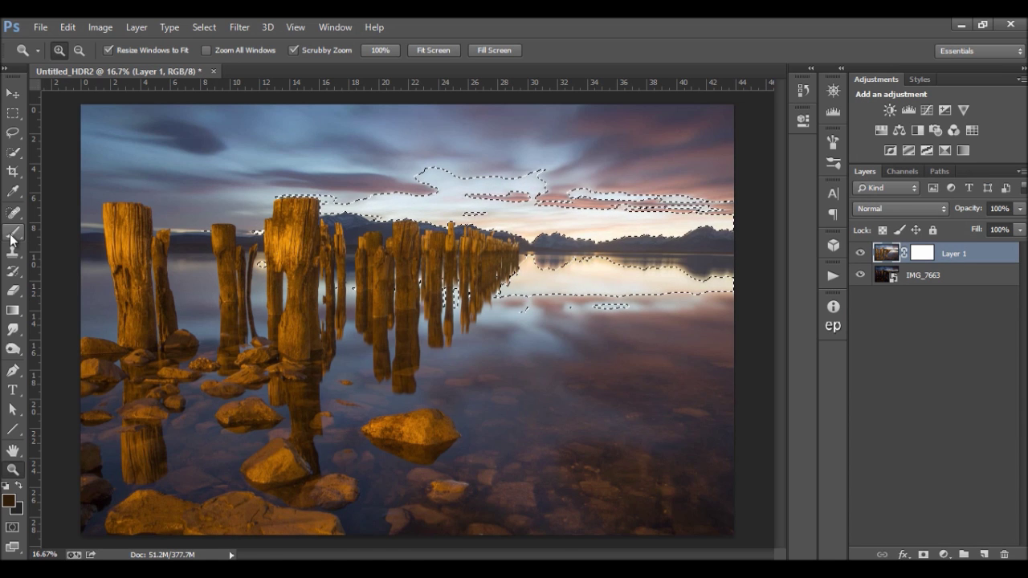
{"action": "key", "text": "b"}
{"action": "left_click", "coordinate": [922, 253]}
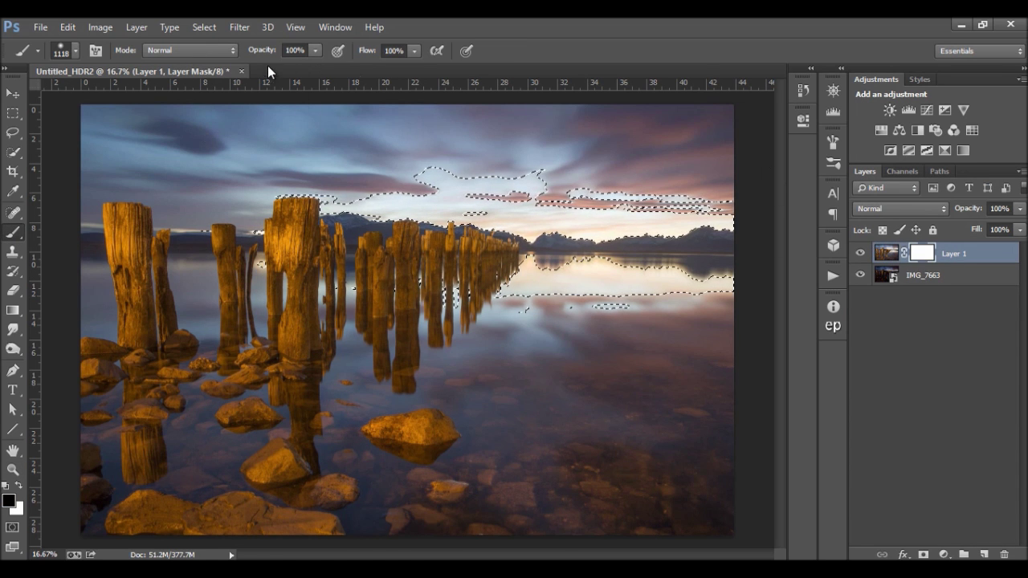
{"action": "left_click", "coordinate": [295, 49]}
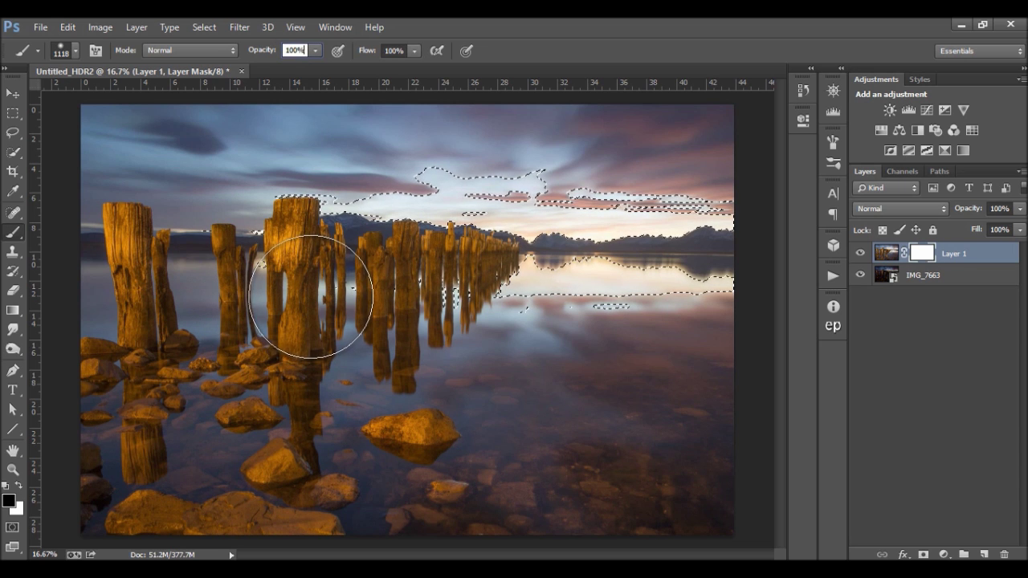
{"action": "left_click_drag", "start_coordinate": [292, 306], "coordinate": [305, 311]}
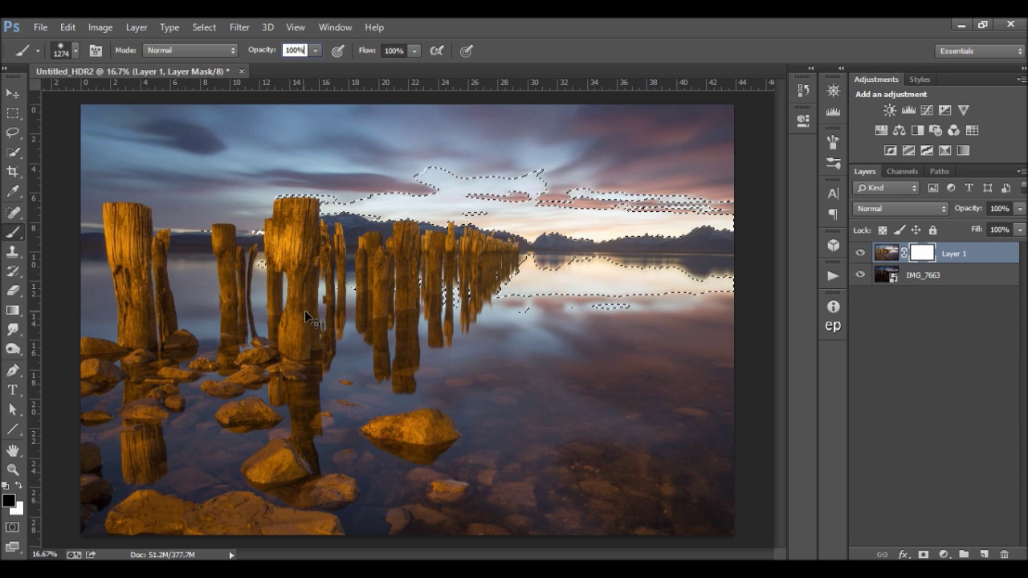
{"action": "key", "text": "ctrl+d"}
{"action": "mouse_move", "coordinate": [381, 226]}
{"action": "left_mouse_down"}
{"action": "mouse_move", "coordinate": [433, 213]}
{"action": "mouse_move", "coordinate": [734, 237]}
{"action": "mouse_move", "coordinate": [700, 259]}
{"action": "mouse_move", "coordinate": [511, 292]}
{"action": "mouse_move", "coordinate": [734, 193]}
{"action": "mouse_move", "coordinate": [498, 194]}
{"action": "mouse_move", "coordinate": [226, 171]}
{"action": "mouse_move", "coordinate": [195, 161]}
{"action": "left_mouse_up"}
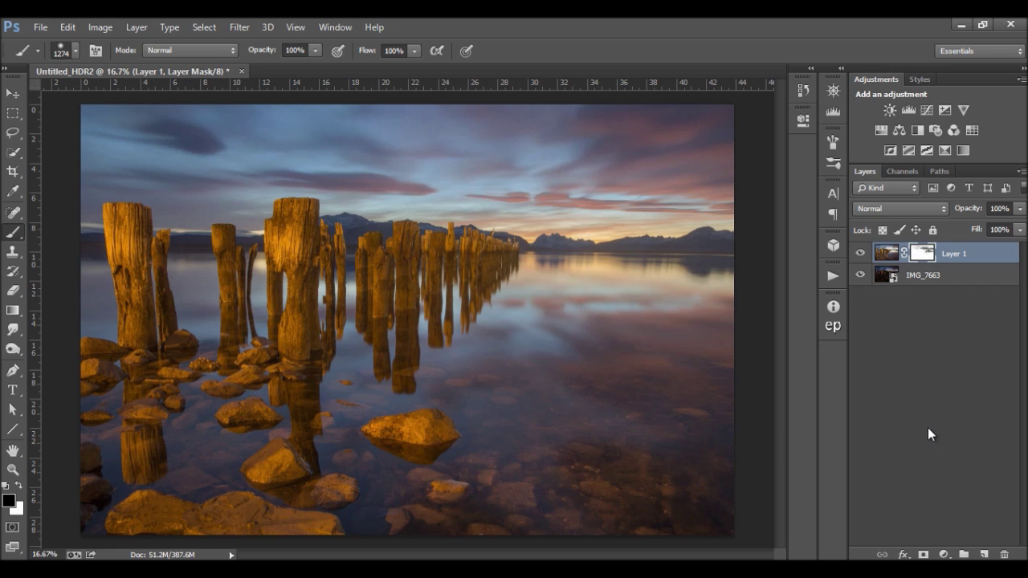
{"action": "key", "text": "ctrl+BackSpace"}
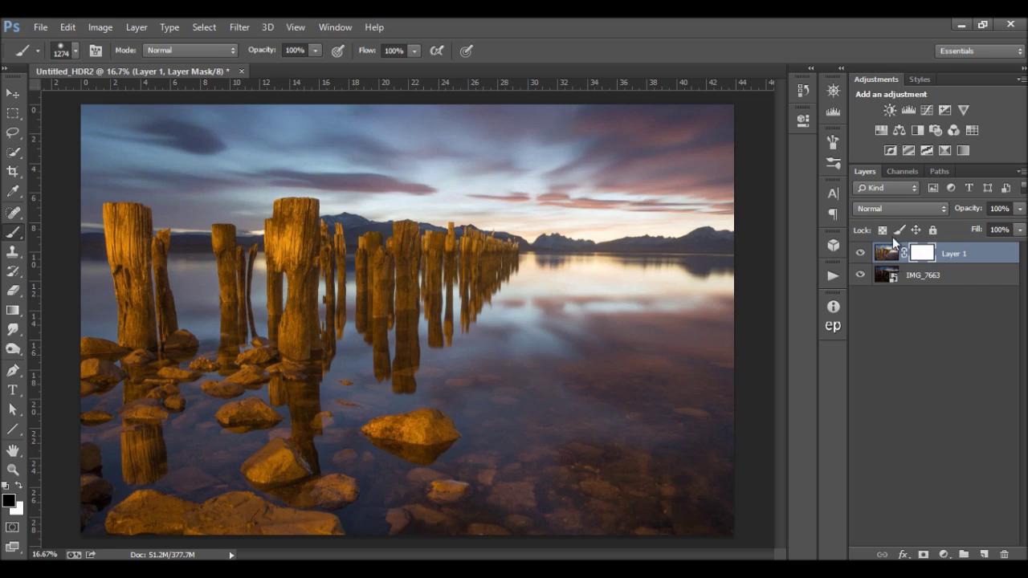
Load Brights 3 as a selection and target Layer 1's mask for painting the sky
{"action": "left_click", "coordinate": [900, 171]}
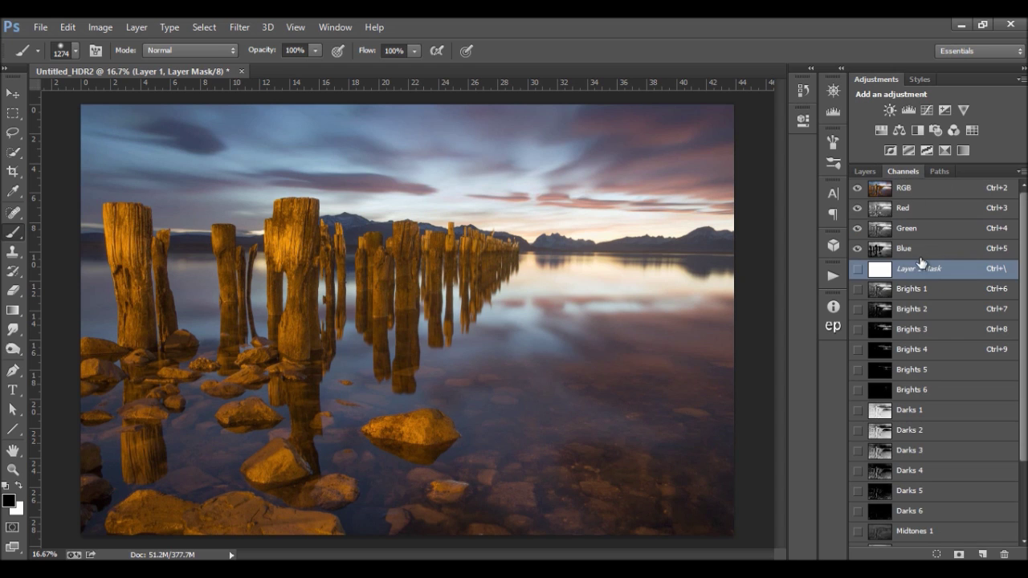
{"action": "left_click", "coordinate": [890, 330]}
{"action": "left_click", "coordinate": [888, 337], "text": "ctrl"}
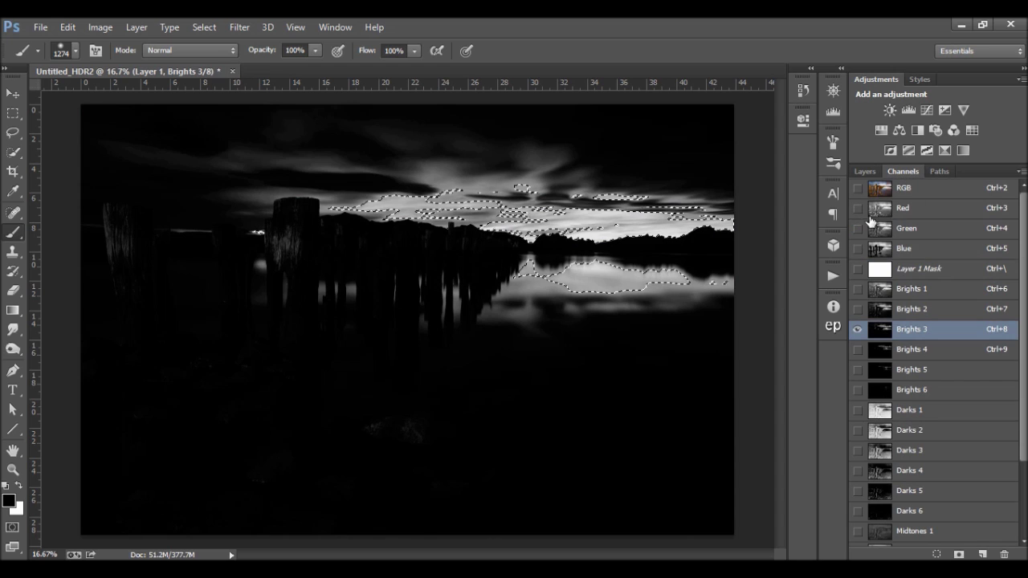
{"action": "left_click", "coordinate": [863, 171]}
{"action": "left_click", "coordinate": [921, 255]}
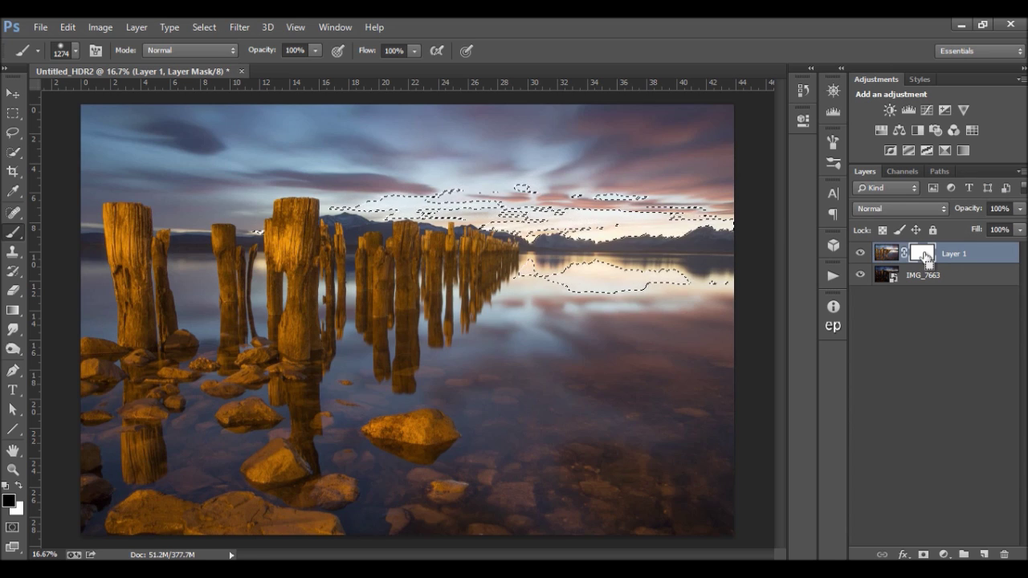
{"action": "key", "text": "ctrl+d"}
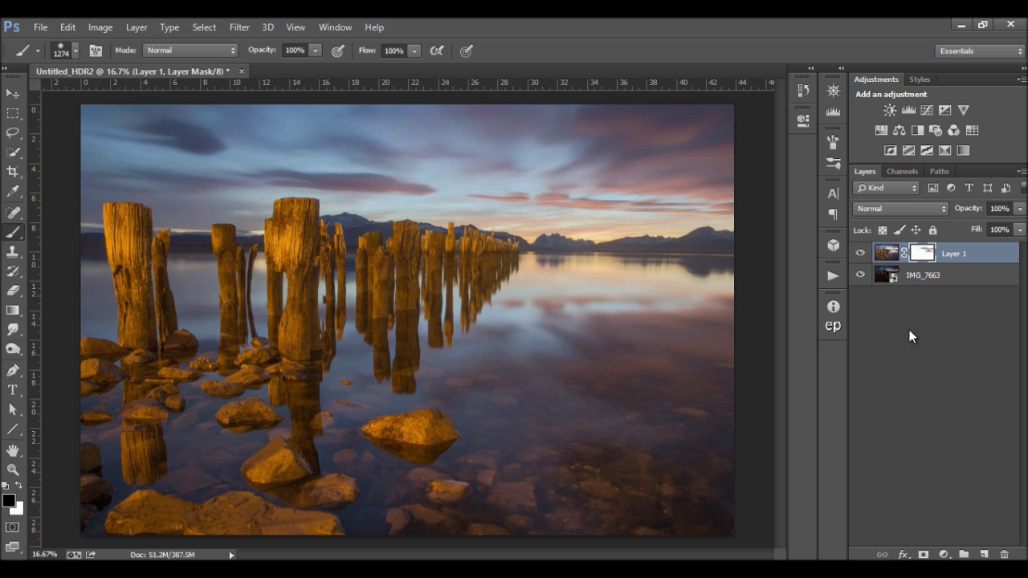
Stamp visible layers into Layer 2, then group Layer 1 and IMG_7663 as 'Blended'
{"action": "left_click", "coordinate": [938, 279], "text": "shift"}
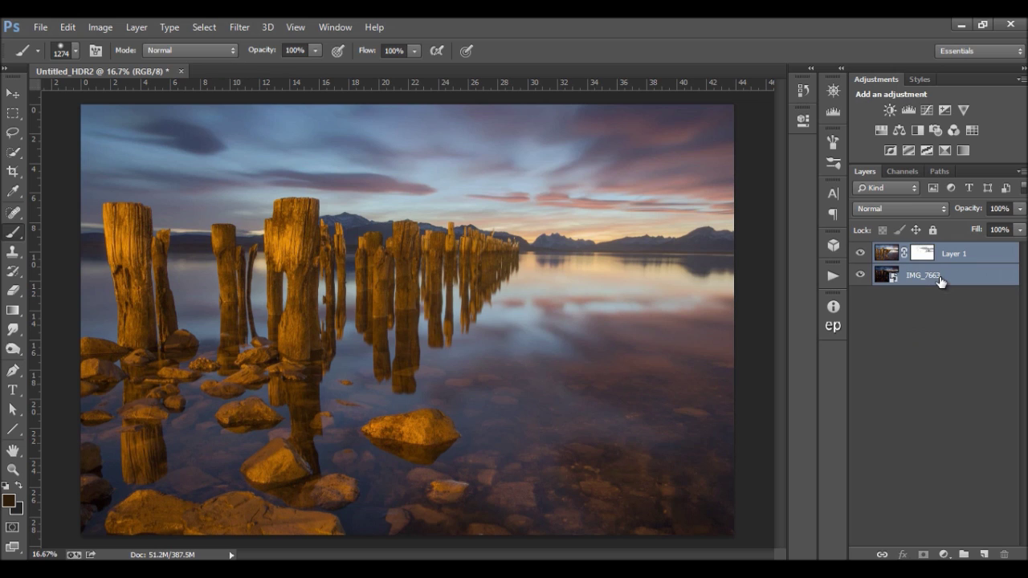
{"action": "key", "text": "ctrl+alt+shift+e"}
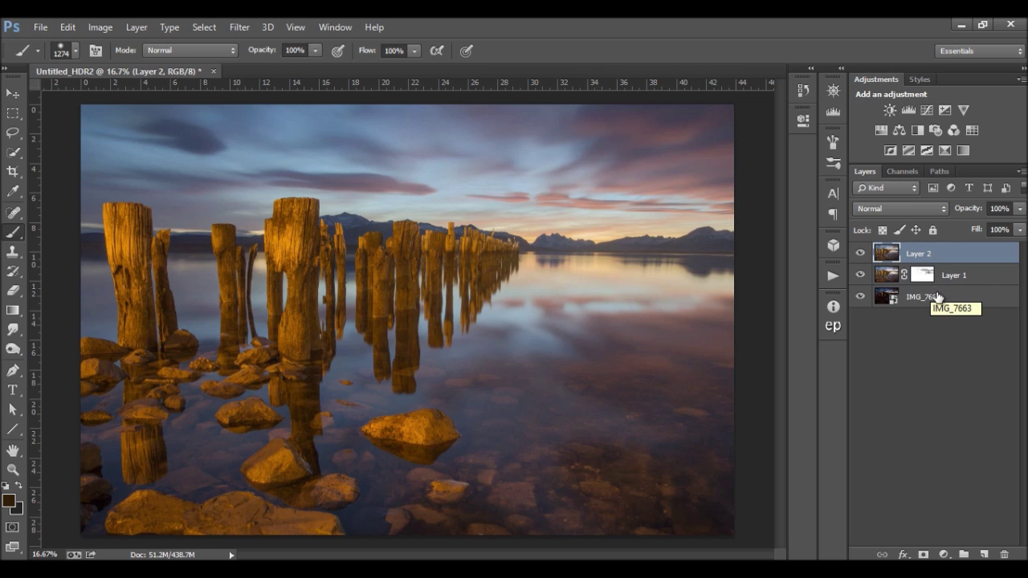
{"action": "left_click", "coordinate": [941, 298]}
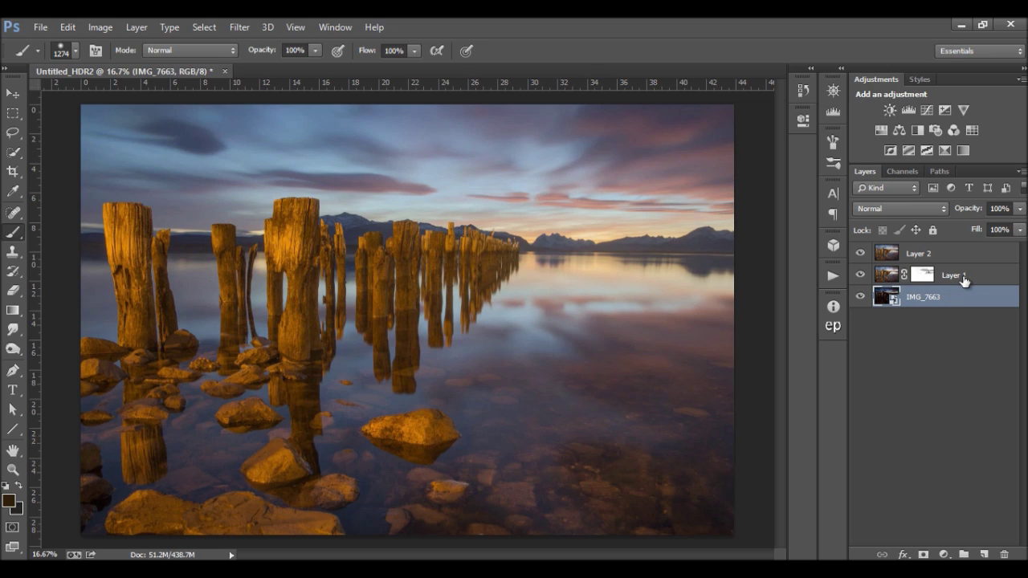
{"action": "left_click", "coordinate": [963, 278], "text": "shift"}
{"action": "key", "text": "ctrl+g"}
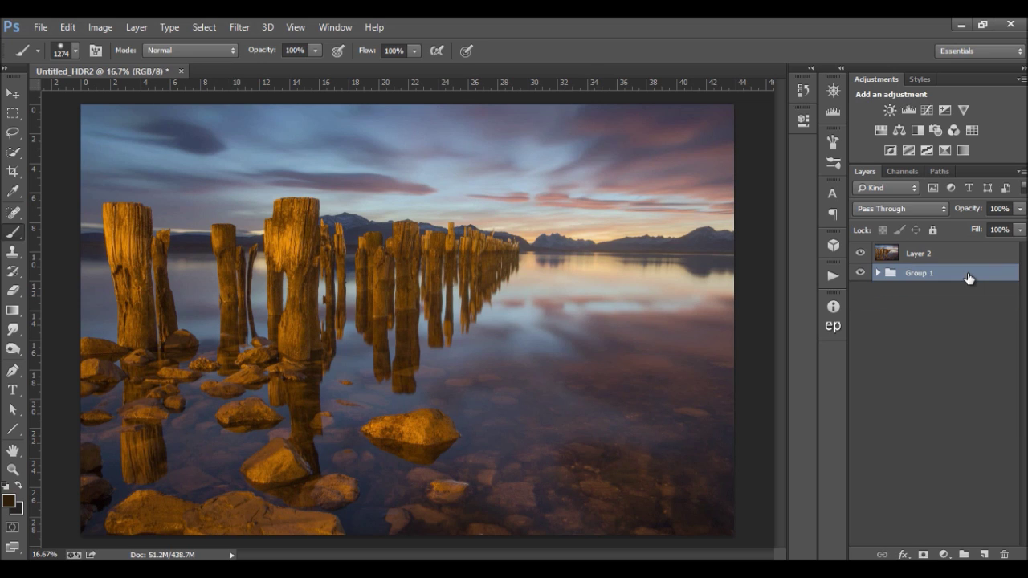
{"action": "double_click", "coordinate": [917, 274]}
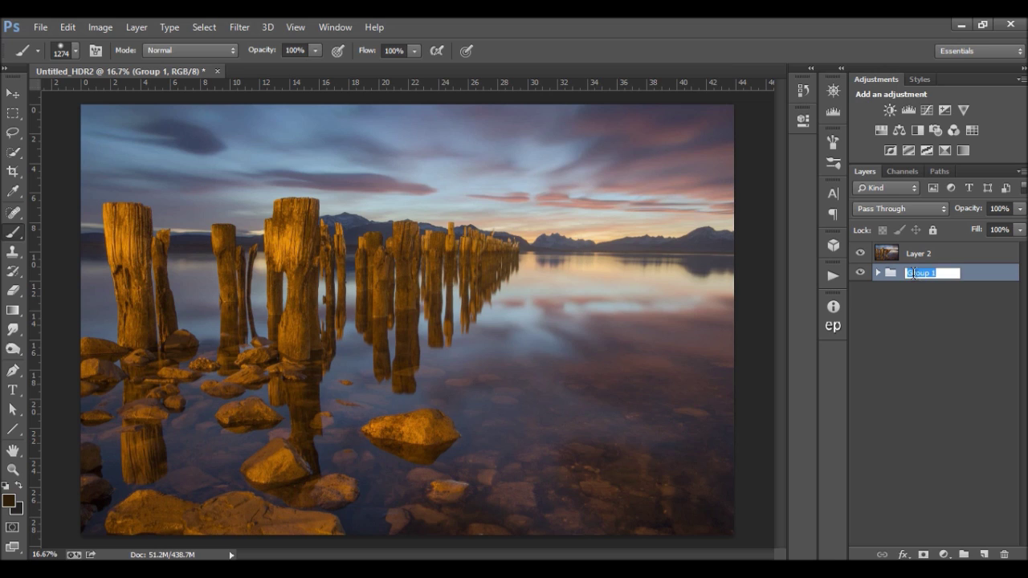
{"action": "type", "text": "Blended"}
{"action": "key", "text": "Return"}
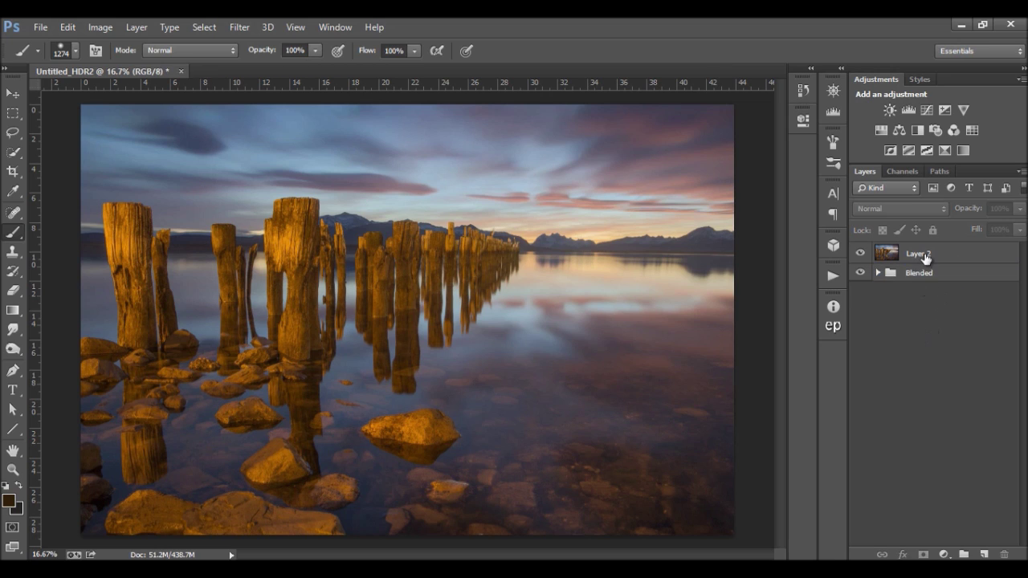
{"action": "left_click", "coordinate": [928, 255]}
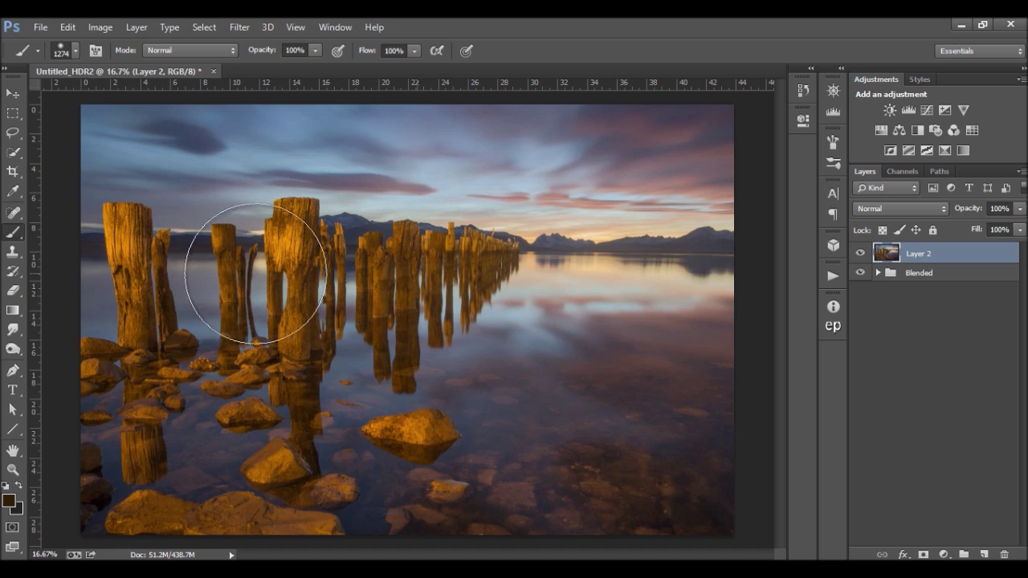
Switch to the Move tool and open Select > Color Range for Layer 2
{"action": "left_click", "coordinate": [12, 93]}
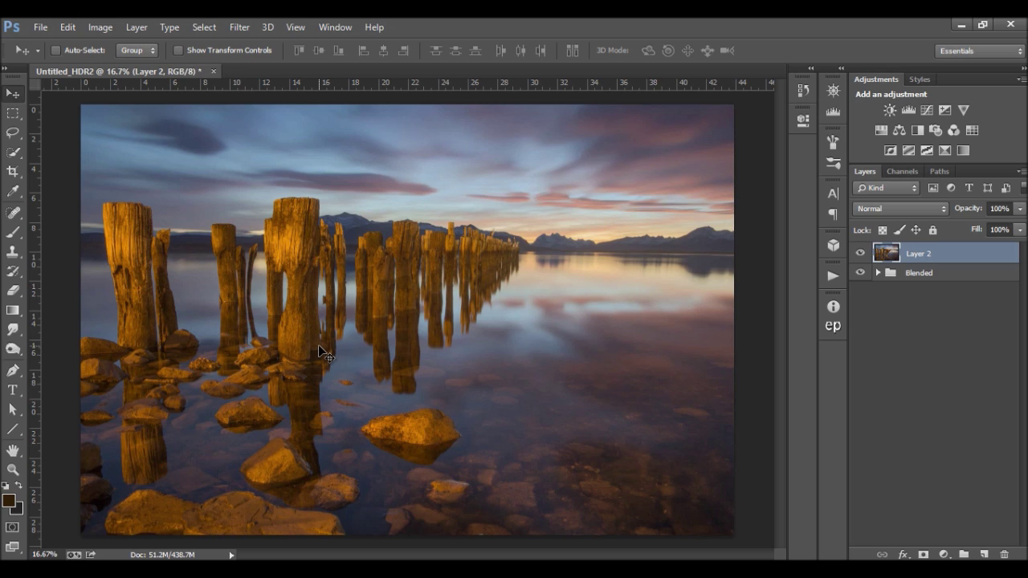
{"action": "left_click", "coordinate": [205, 27]}
{"action": "left_click", "coordinate": [240, 170]}
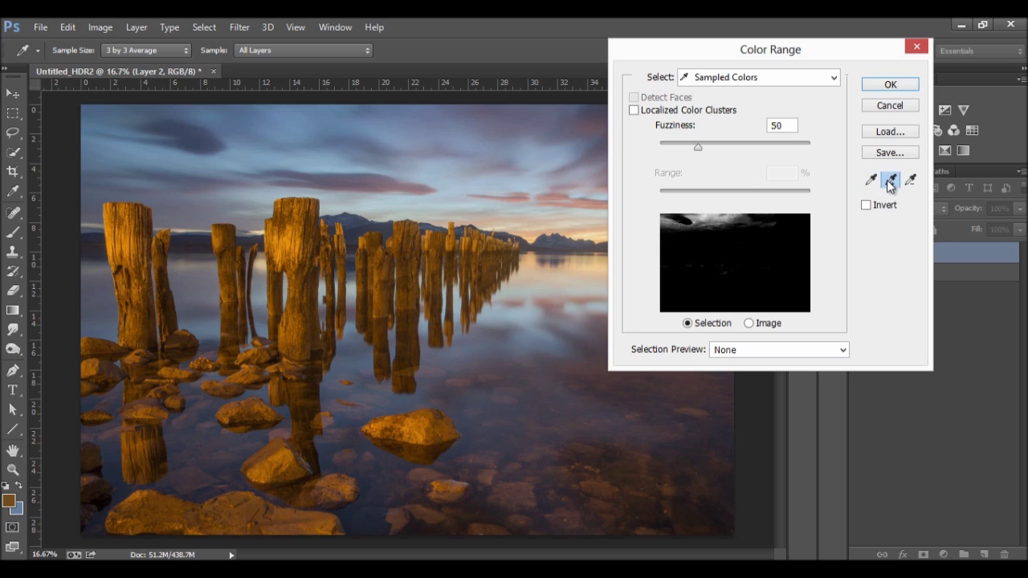
Sample the lit posts, their reflections and the rocks in Color Range at Fuzziness 50, and accept
{"action": "left_click", "coordinate": [294, 272]}
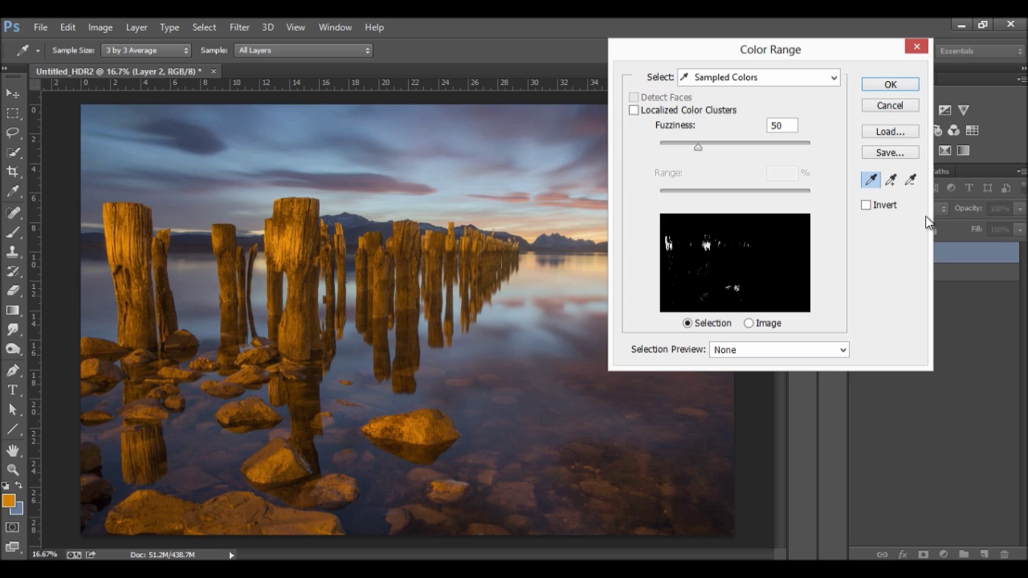
{"action": "left_click", "coordinate": [890, 180]}
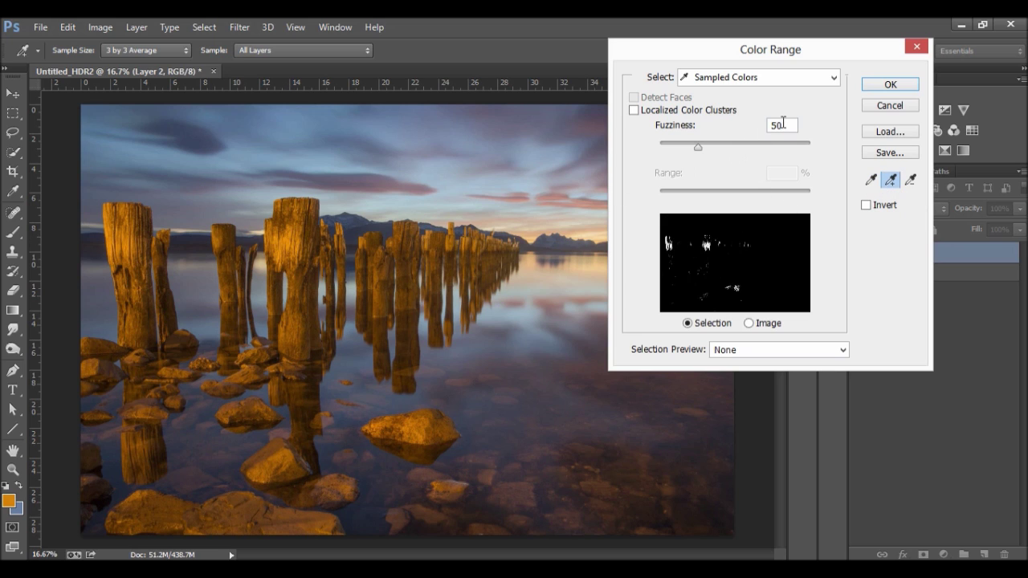
{"action": "left_click_drag", "start_coordinate": [787, 125], "coordinate": [771, 125]}
{"action": "left_click", "coordinate": [306, 281]}
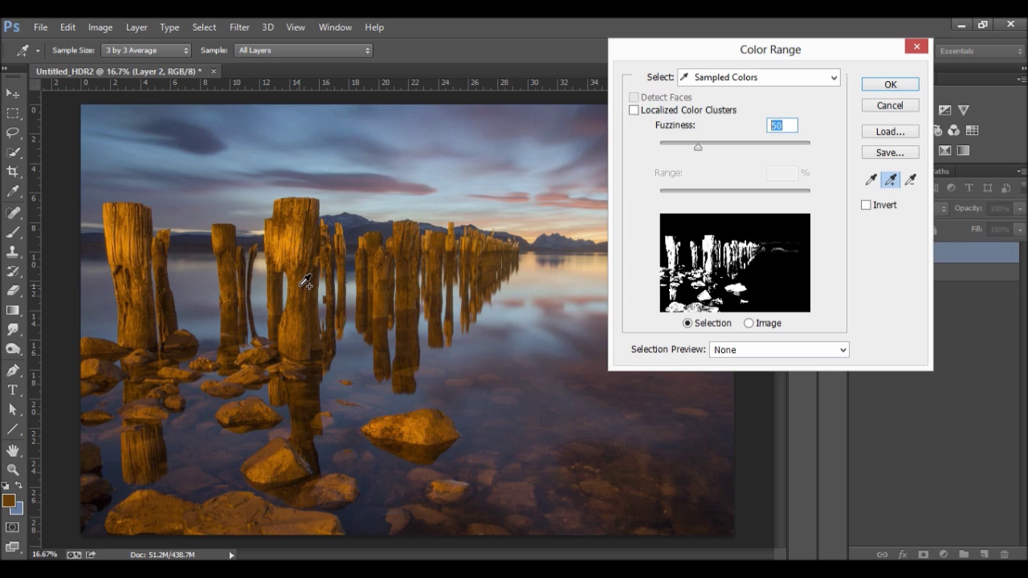
{"action": "left_click", "coordinate": [307, 291]}
{"action": "left_click", "coordinate": [310, 295]}
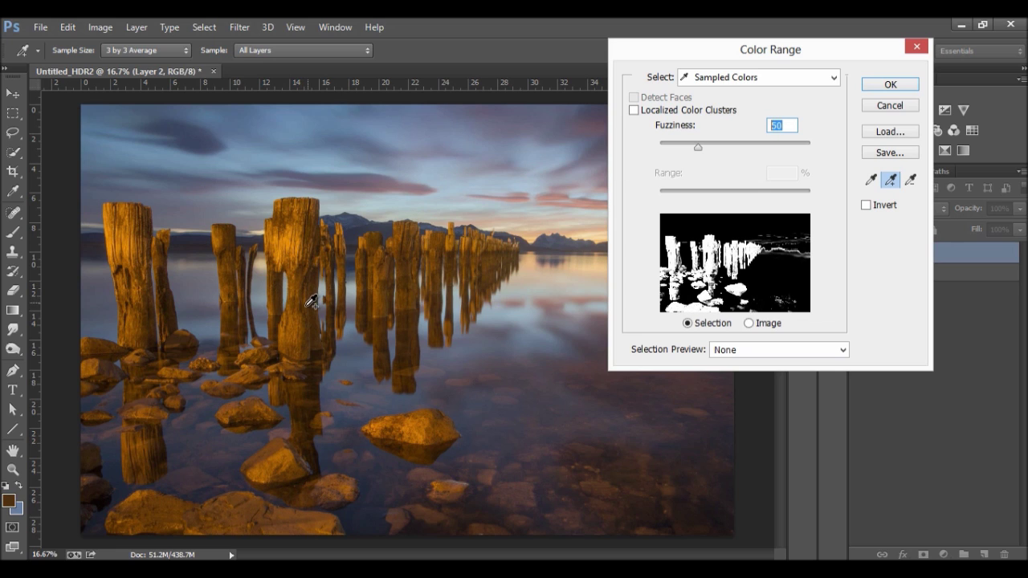
{"action": "left_click", "coordinate": [307, 312]}
{"action": "left_click", "coordinate": [307, 325]}
{"action": "left_click", "coordinate": [305, 341]}
{"action": "left_click", "coordinate": [416, 293]}
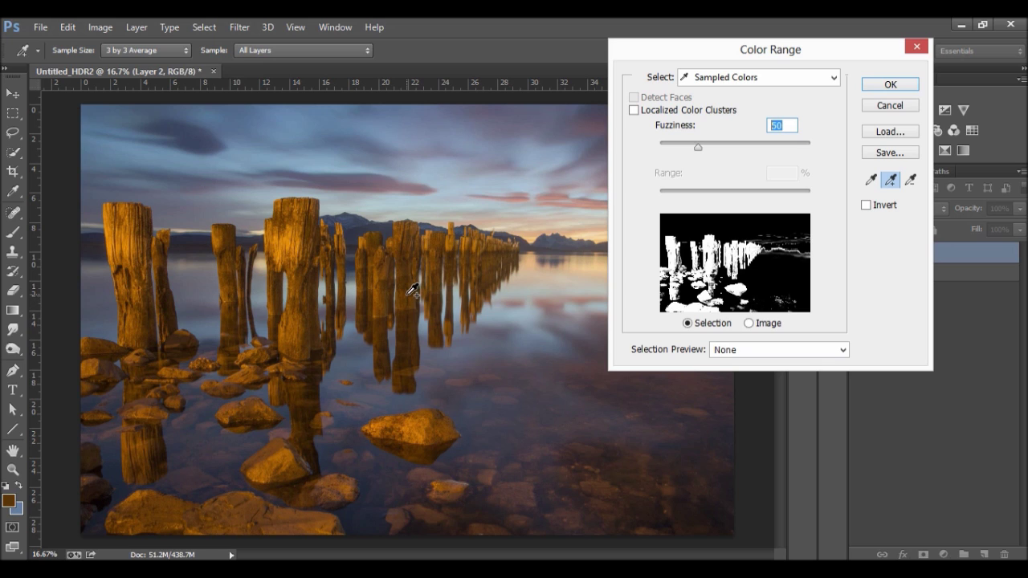
{"action": "left_click", "coordinate": [418, 411]}
{"action": "left_click", "coordinate": [865, 86]}
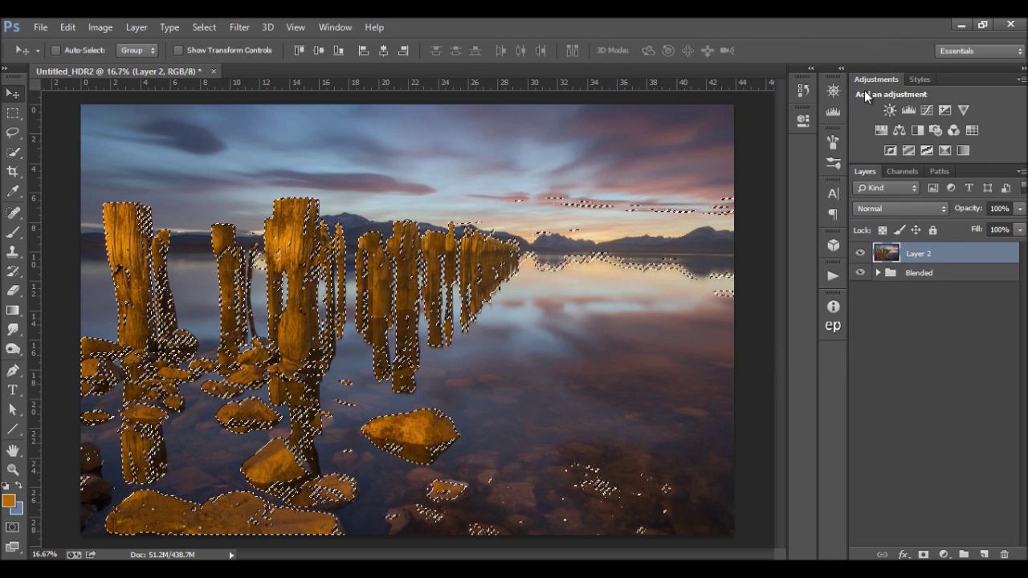
Add a Hue/Saturation adjustment from the selection and zoom in on its mask around the posts
{"action": "left_click", "coordinate": [881, 131]}
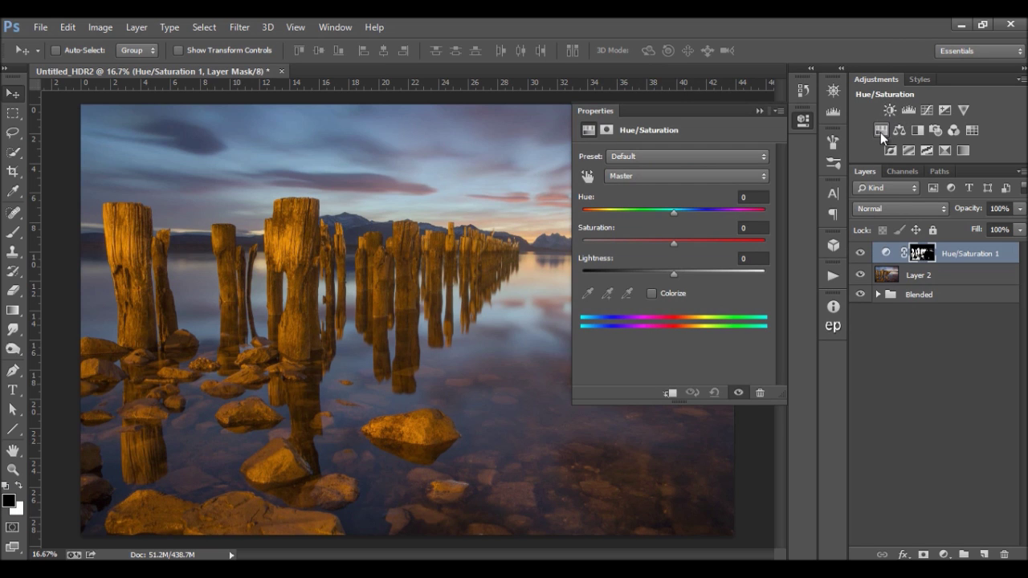
{"action": "left_click", "coordinate": [922, 256], "text": "alt"}
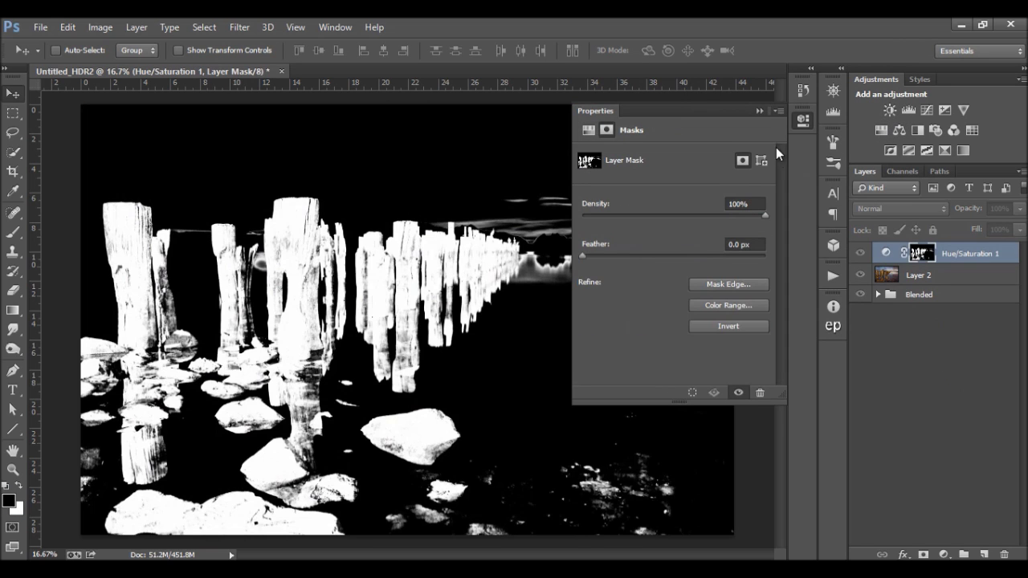
{"action": "left_click", "coordinate": [759, 111]}
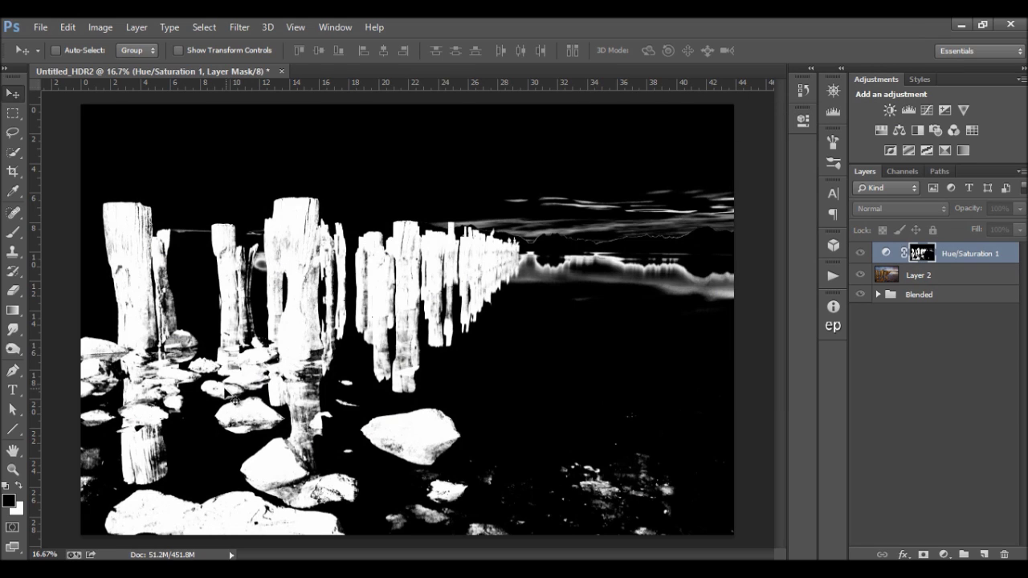
{"action": "left_click", "coordinate": [21, 468]}
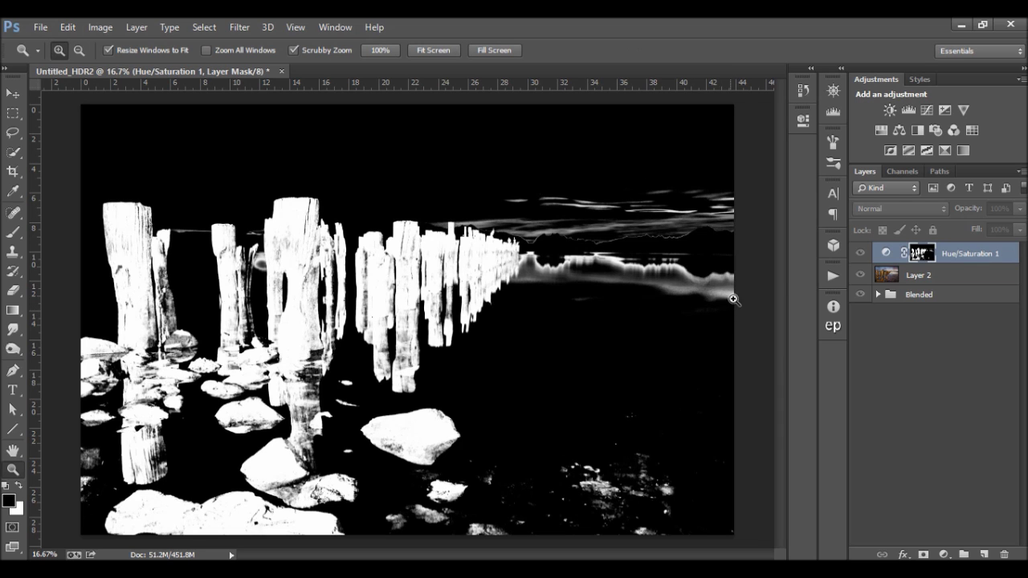
{"action": "left_click_drag", "start_coordinate": [733, 299], "coordinate": [781, 296]}
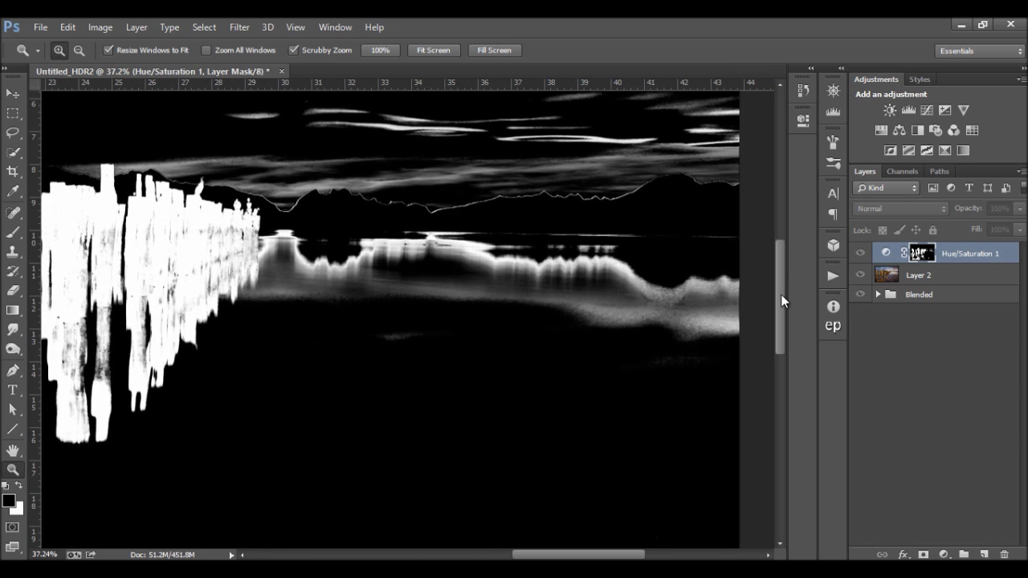
{"action": "scroll", "coordinate": [781, 294], "scroll_direction": "up", "scroll_amount": 3}
Paint black with a roughly 506 px brush over the clouds and water reflections in the mask
{"action": "left_click", "coordinate": [13, 232]}
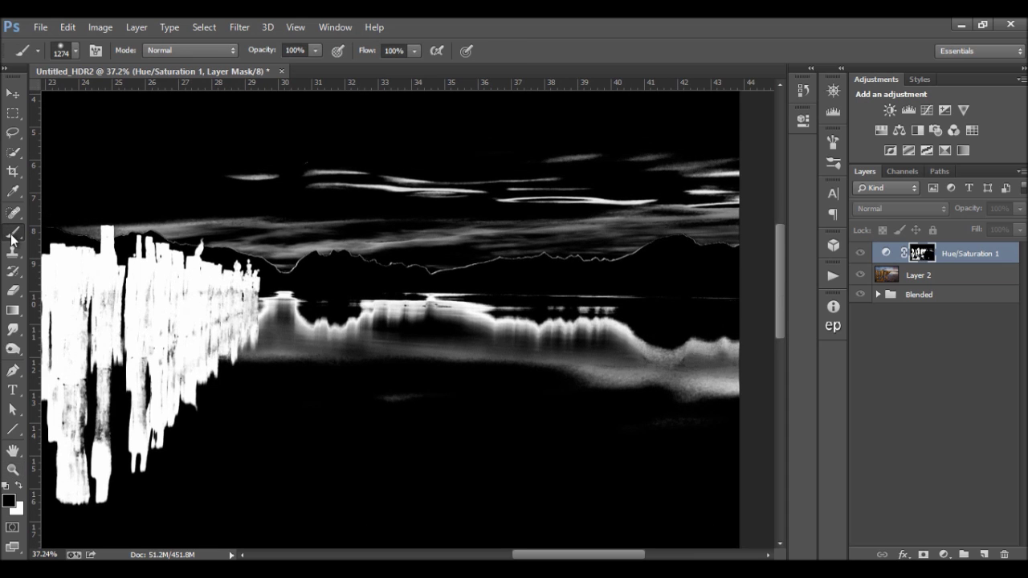
{"action": "mouse_move", "coordinate": [518, 303]}
{"action": "left_mouse_down"}
{"action": "mouse_move", "coordinate": [410, 325]}
{"action": "mouse_move", "coordinate": [415, 335]}
{"action": "mouse_move", "coordinate": [748, 372]}
{"action": "mouse_move", "coordinate": [712, 295]}
{"action": "mouse_move", "coordinate": [466, 142]}
{"action": "mouse_move", "coordinate": [604, 180]}
{"action": "left_mouse_up"}
{"action": "mouse_move", "coordinate": [536, 304]}
{"action": "left_mouse_down"}
{"action": "mouse_move", "coordinate": [473, 324]}
{"action": "mouse_move", "coordinate": [487, 324]}
{"action": "left_mouse_up"}
{"action": "mouse_move", "coordinate": [383, 278]}
{"action": "left_mouse_down"}
{"action": "mouse_move", "coordinate": [323, 331]}
{"action": "mouse_move", "coordinate": [295, 332]}
{"action": "mouse_move", "coordinate": [307, 344]}
{"action": "mouse_move", "coordinate": [269, 362]}
{"action": "mouse_move", "coordinate": [312, 286]}
{"action": "mouse_move", "coordinate": [286, 308]}
{"action": "mouse_move", "coordinate": [280, 291]}
{"action": "mouse_move", "coordinate": [288, 364]}
{"action": "mouse_move", "coordinate": [370, 224]}
{"action": "mouse_move", "coordinate": [406, 118]}
{"action": "mouse_move", "coordinate": [396, 157]}
{"action": "mouse_move", "coordinate": [338, 147]}
{"action": "mouse_move", "coordinate": [242, 160]}
{"action": "mouse_move", "coordinate": [417, 199]}
{"action": "mouse_move", "coordinate": [333, 250]}
{"action": "mouse_move", "coordinate": [286, 202]}
{"action": "mouse_move", "coordinate": [331, 226]}
{"action": "mouse_move", "coordinate": [315, 213]}
{"action": "mouse_move", "coordinate": [340, 188]}
{"action": "left_mouse_up"}
{"action": "mouse_move", "coordinate": [340, 188]}
{"action": "left_mouse_down"}
{"action": "mouse_move", "coordinate": [384, 200]}
{"action": "mouse_move", "coordinate": [307, 215]}
{"action": "mouse_move", "coordinate": [298, 184]}
{"action": "left_mouse_up"}
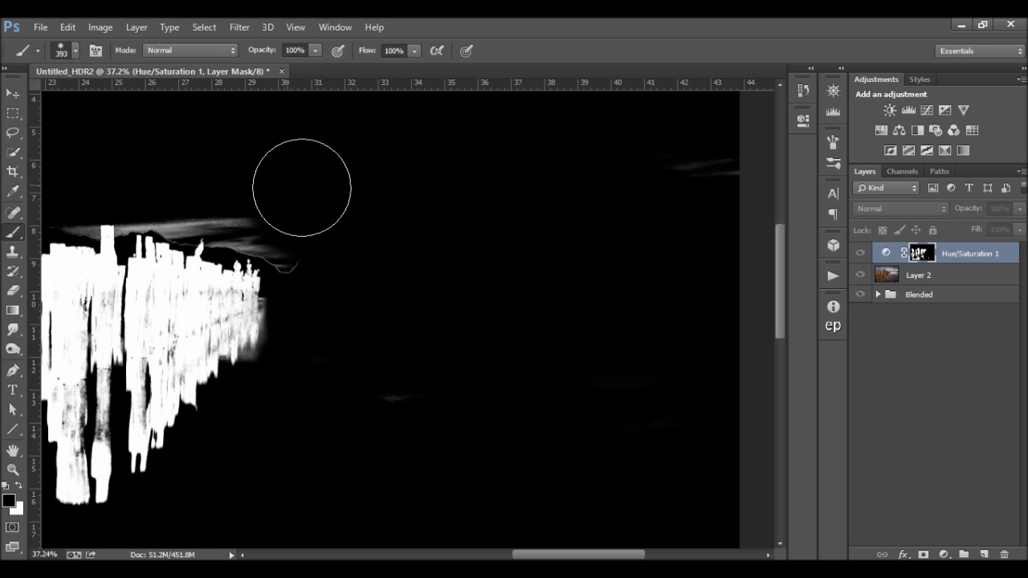
Fit the whole image on screen and select Layer 2
{"action": "left_click", "coordinate": [12, 469]}
{"action": "left_click", "coordinate": [450, 52]}
{"action": "left_click", "coordinate": [944, 277]}
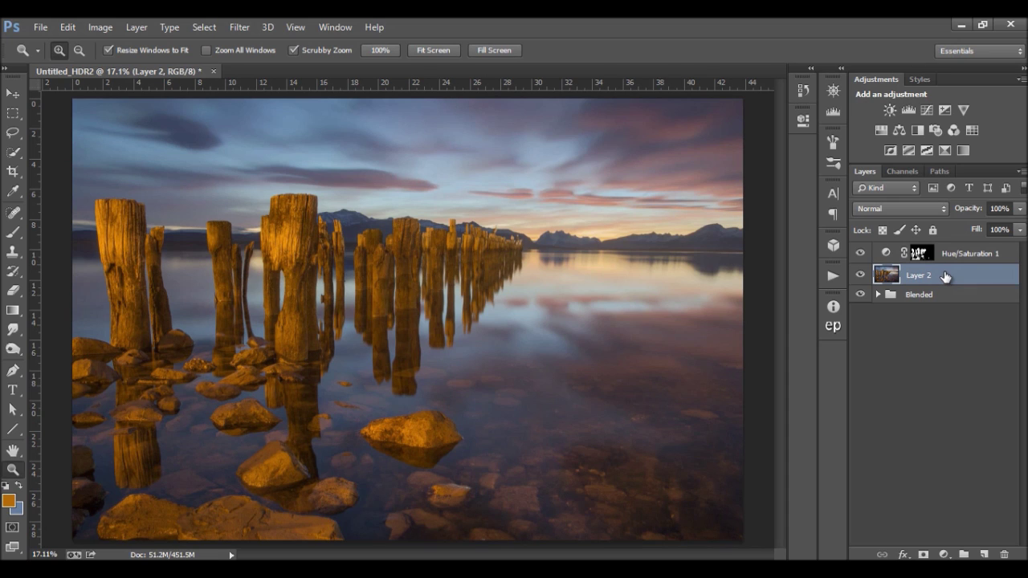
Load the Hue/Saturation 1 mask as a selection and save it as a new channel named Sticks
{"action": "left_click", "coordinate": [924, 254]}
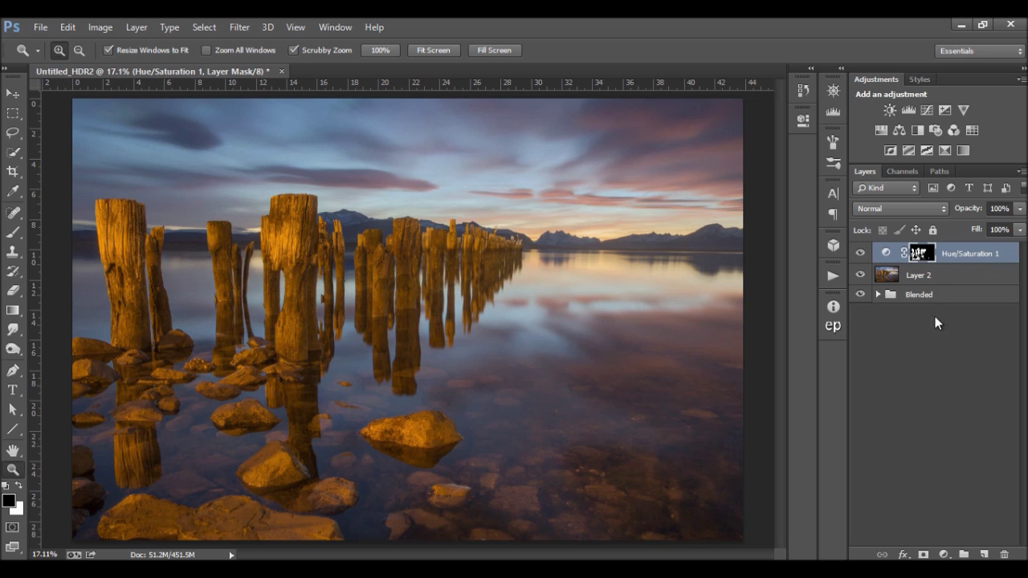
{"action": "left_click", "coordinate": [918, 255], "text": "ctrl"}
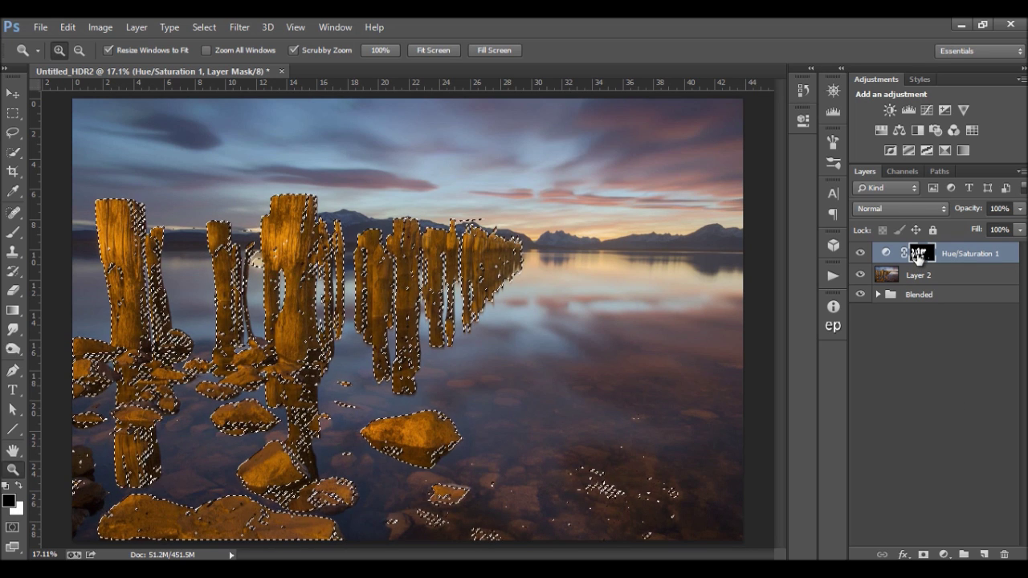
{"action": "left_click", "coordinate": [202, 27]}
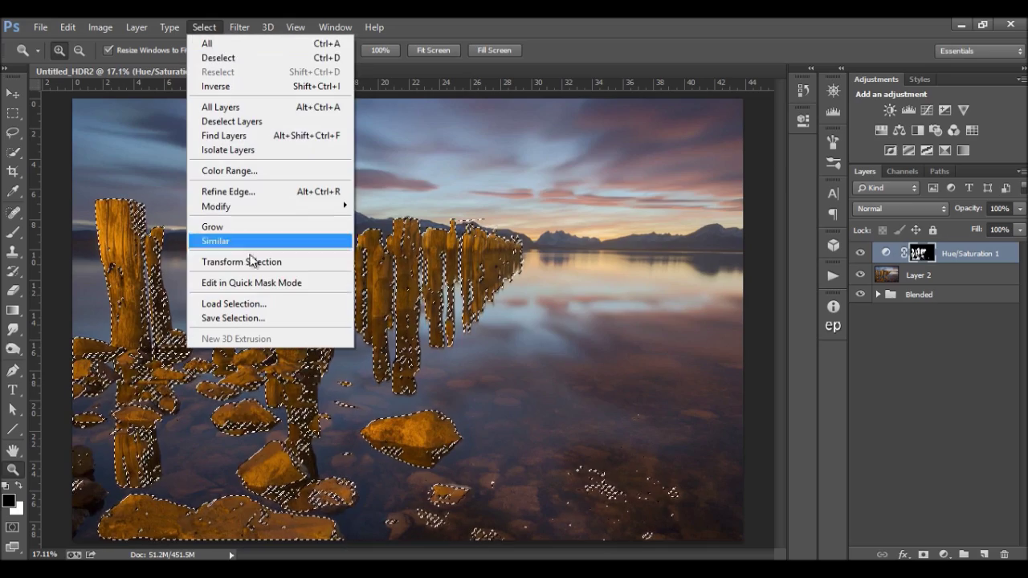
{"action": "left_click", "coordinate": [233, 318]}
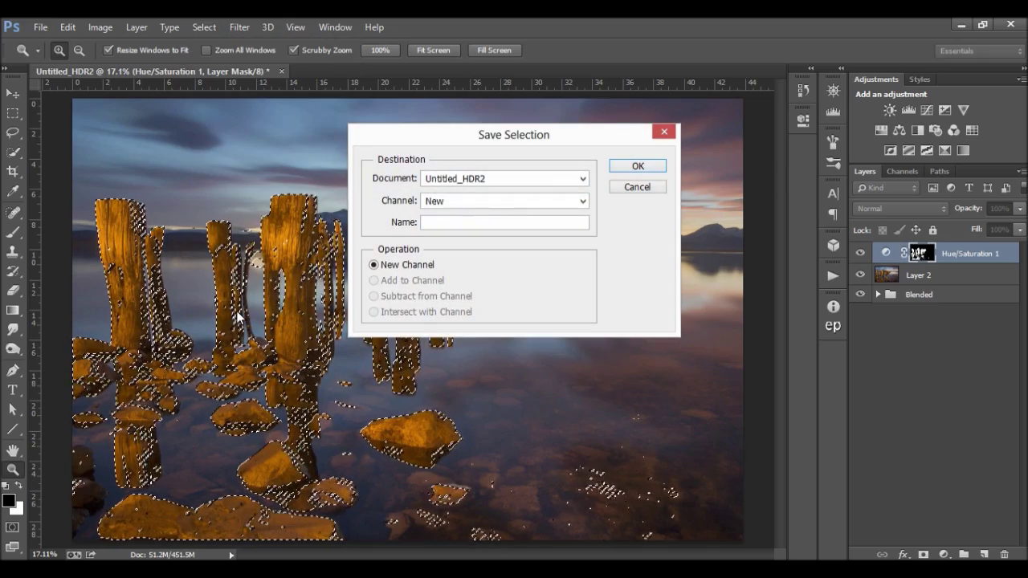
{"action": "type", "text": "Stumps"}
{"action": "key", "text": "Return"}
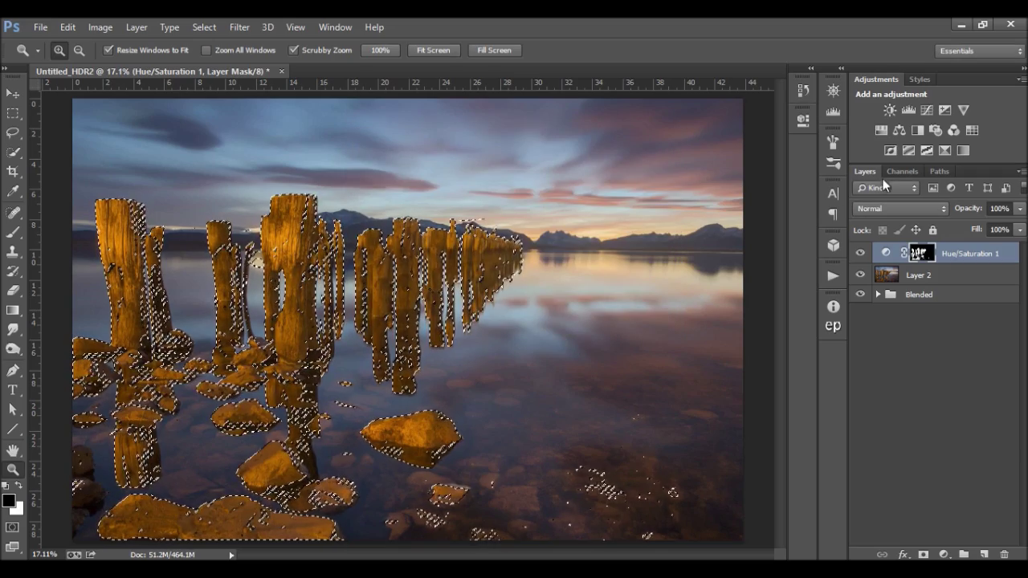
Check the new Sticks channel in the Channels panel, then return to Layers
{"action": "left_click", "coordinate": [902, 171]}
{"action": "scroll", "coordinate": [935, 321], "scroll_direction": "down", "scroll_amount": 3}
{"action": "left_click", "coordinate": [908, 535]}
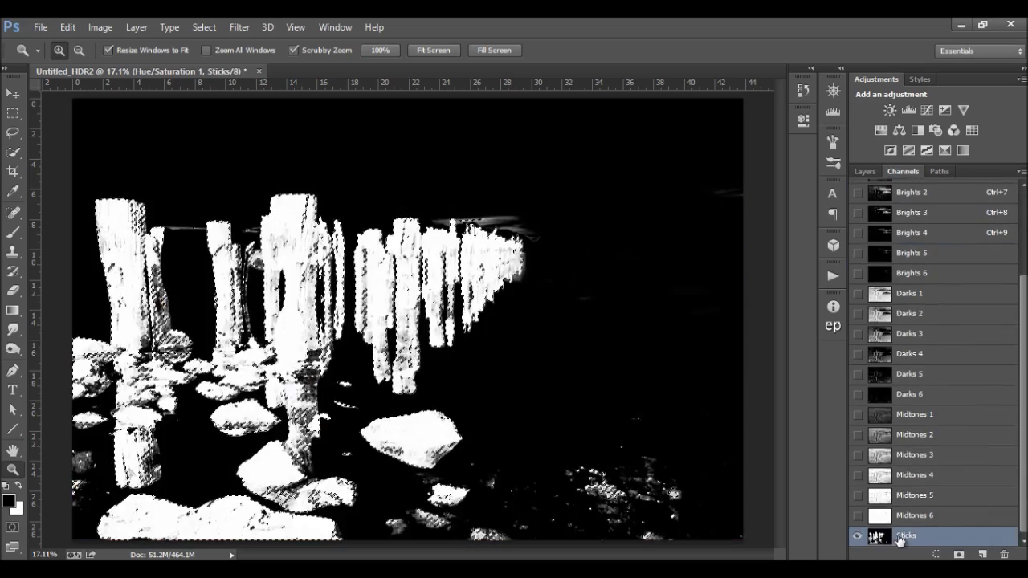
{"action": "scroll", "coordinate": [884, 241], "scroll_direction": "up", "scroll_amount": 3}
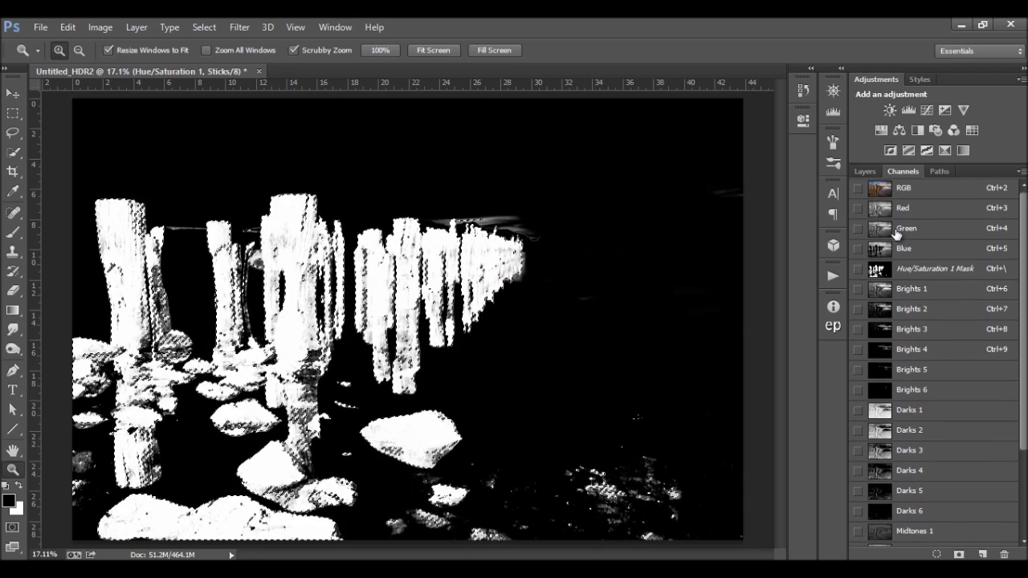
{"action": "left_click", "coordinate": [864, 172]}
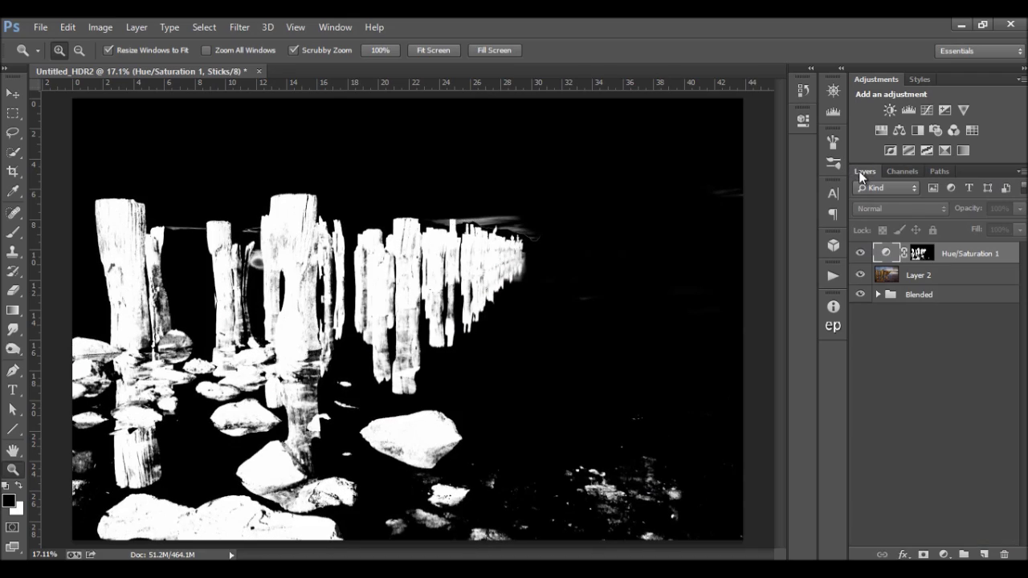
Set the Hue/Saturation 1 saturation to -65
{"action": "left_click", "coordinate": [920, 254]}
{"action": "left_click", "coordinate": [886, 253]}
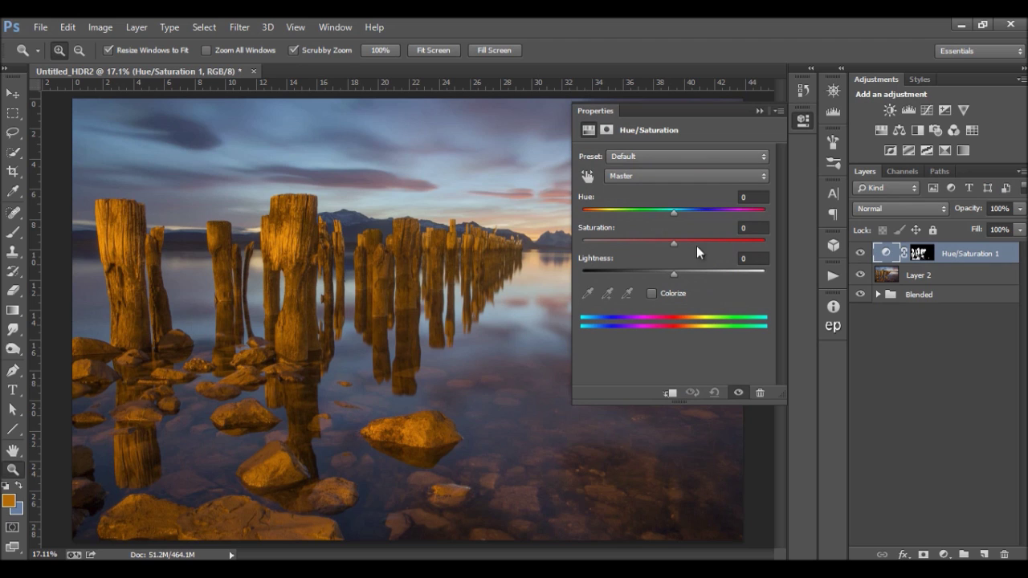
{"action": "left_click", "coordinate": [750, 228]}
{"action": "type", "text": "-65"}
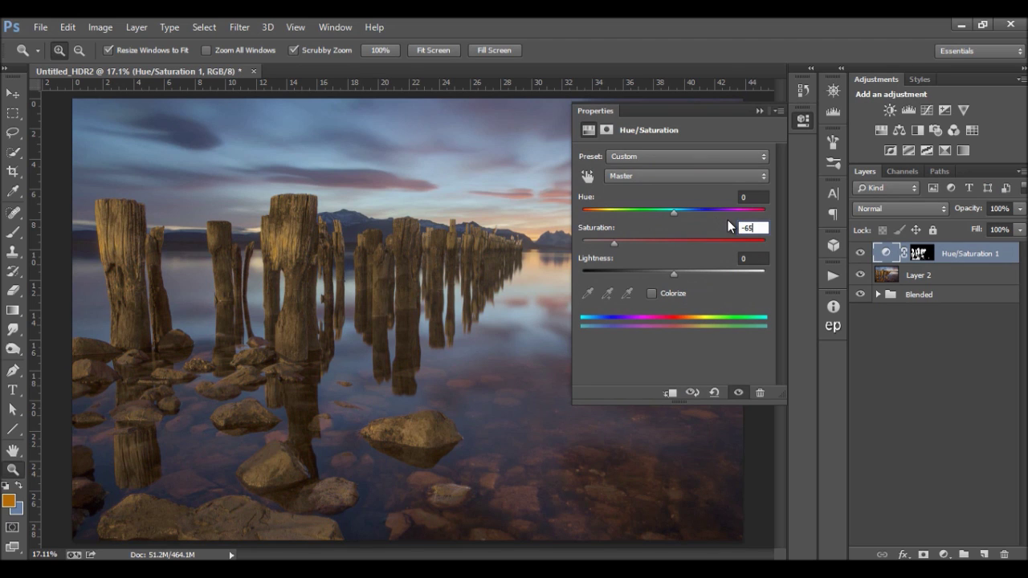
{"action": "left_click", "coordinate": [758, 110]}
Ready a white brush of about 136 px on the Hue/Saturation 1 mask
{"action": "left_click", "coordinate": [13, 232]}
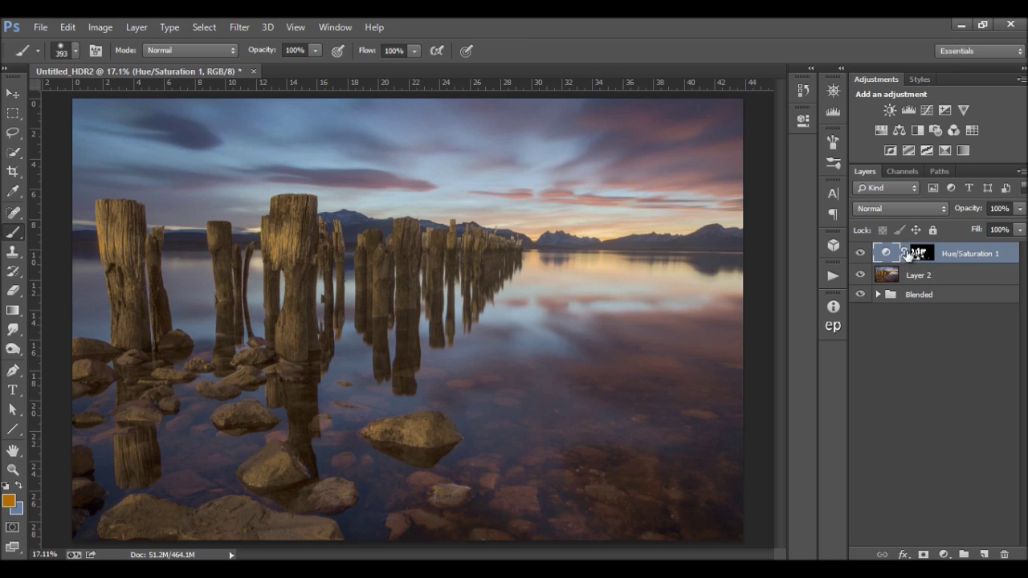
{"action": "left_click", "coordinate": [908, 255]}
{"action": "left_click", "coordinate": [18, 486]}
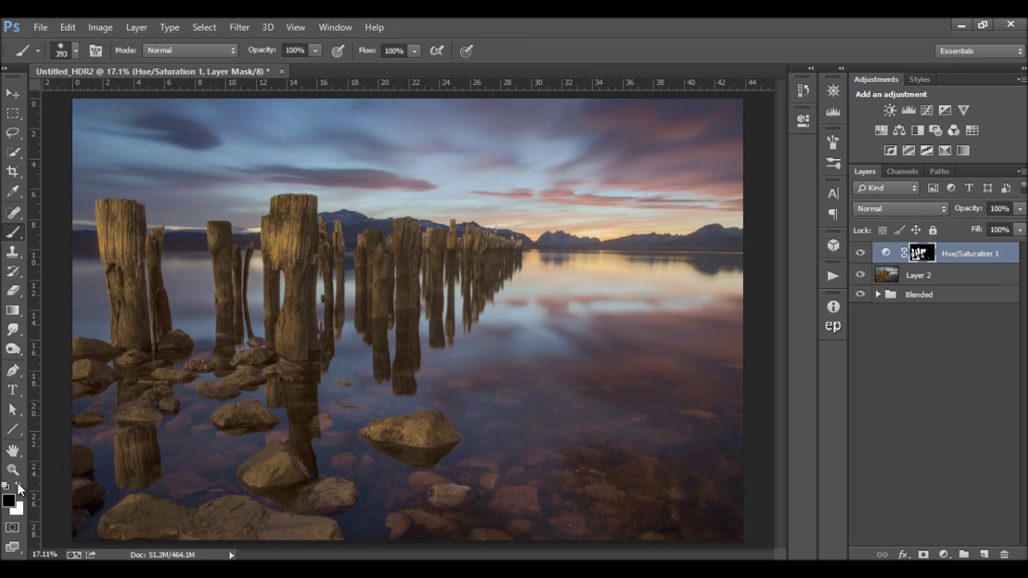
{"action": "left_click", "coordinate": [17, 486]}
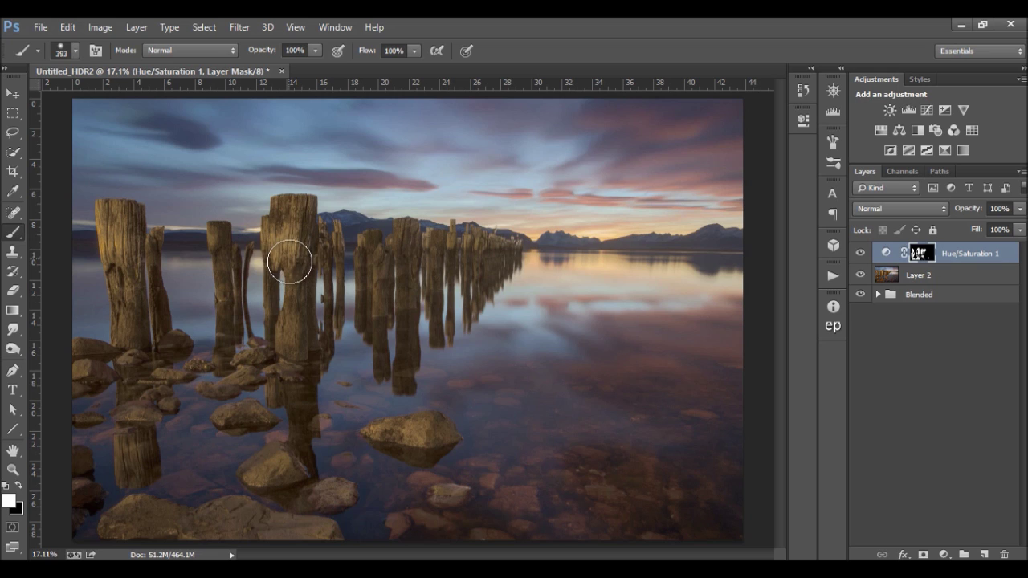
{"action": "left_click_drag", "start_coordinate": [266, 266], "coordinate": [251, 272]}
{"action": "left_click_drag", "start_coordinate": [124, 239], "coordinate": [113, 250]}
Toggle the Hue/Saturation adjustment off and on to compare the desaturated posts
{"action": "left_click", "coordinate": [861, 254]}
{"action": "left_click", "coordinate": [860, 254]}
{"action": "left_click", "coordinate": [860, 254]}
{"action": "left_click", "coordinate": [860, 254]}
Load the posts mask as a selection on Layer 2 and launch Color Efex Pro 4
{"action": "left_click", "coordinate": [920, 256], "text": "ctrl"}
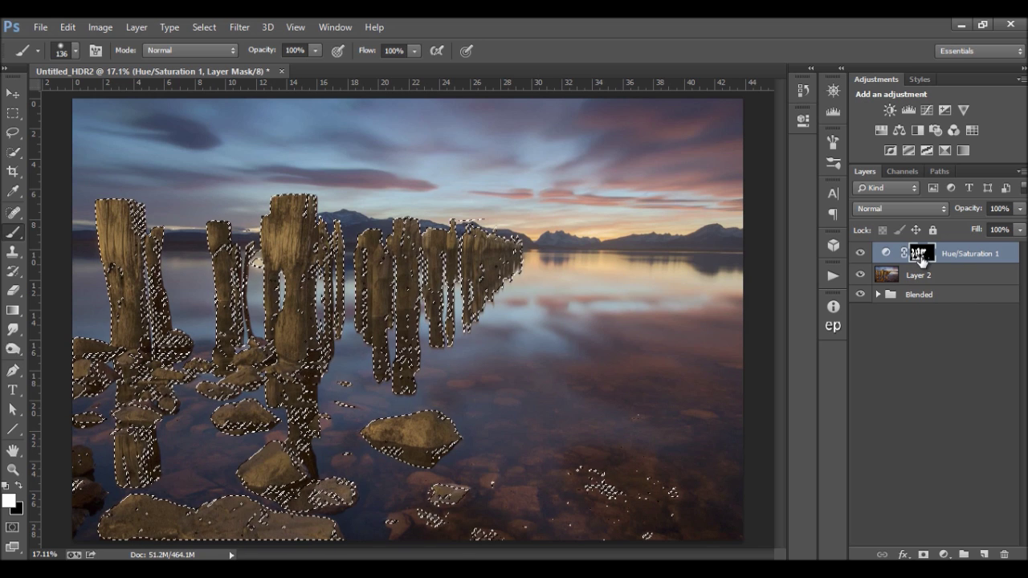
{"action": "left_click", "coordinate": [924, 275]}
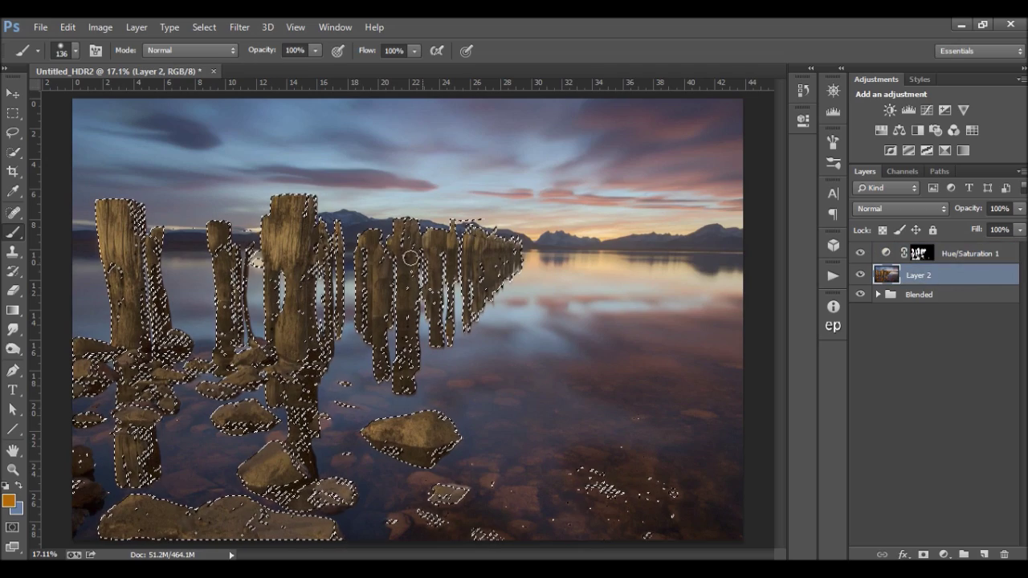
{"action": "left_click", "coordinate": [239, 28]}
{"action": "mouse_move", "coordinate": [305, 341]}
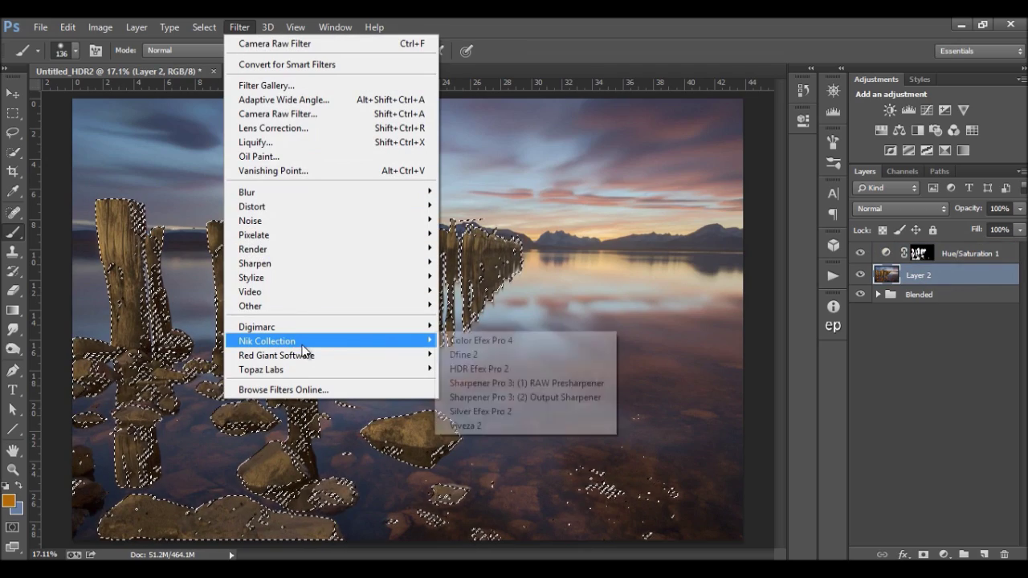
{"action": "left_click", "coordinate": [468, 343]}
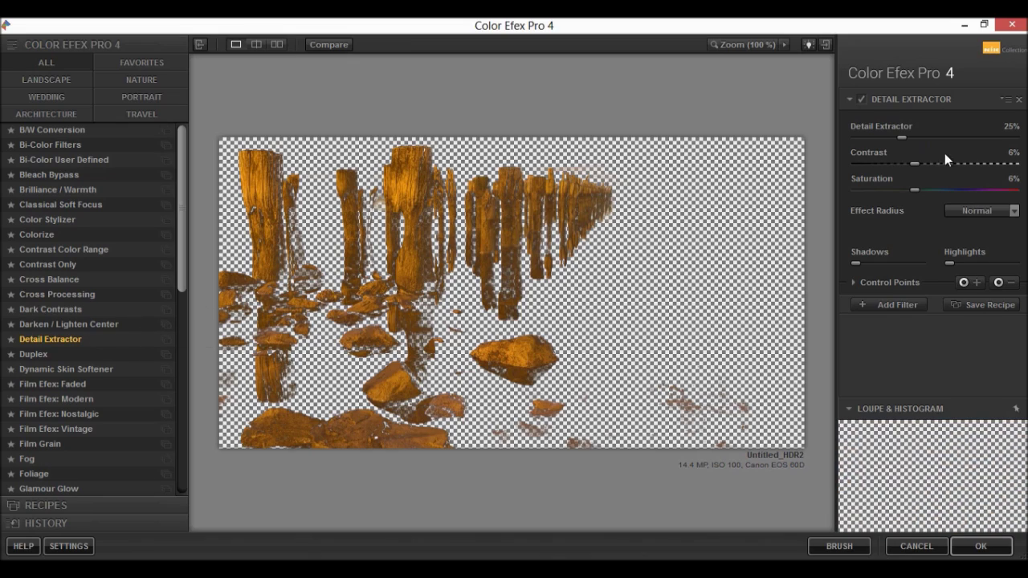
Apply Detail Extractor at 25% with Contrast and Saturation at 6%
{"action": "left_click", "coordinate": [981, 546]}
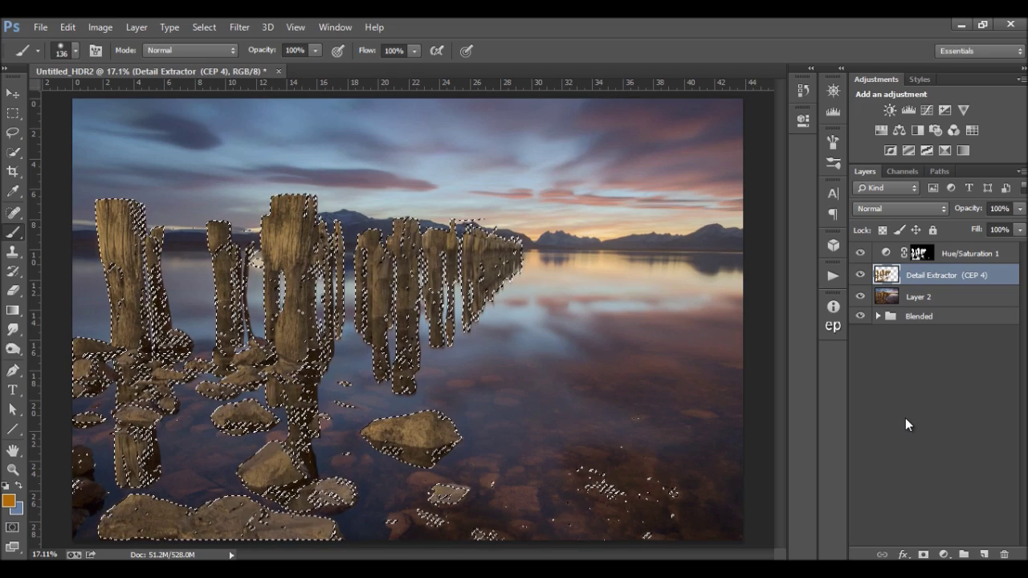
Deselect and toggle the Detail Extractor layer off and on to compare its effect
{"action": "key", "text": "ctrl+d"}
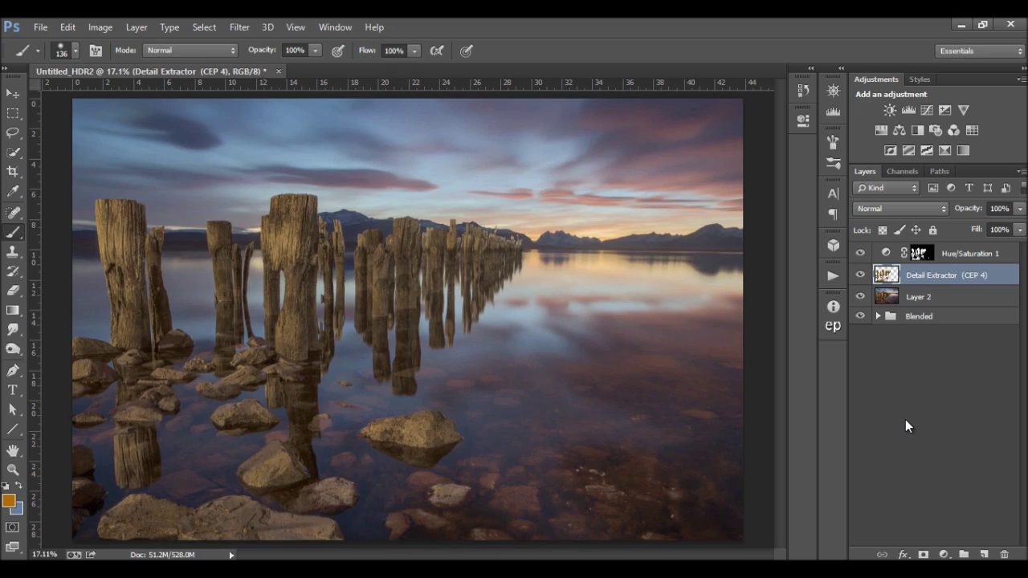
{"action": "left_click", "coordinate": [861, 275]}
{"action": "left_click", "coordinate": [861, 276]}
{"action": "left_click", "coordinate": [862, 276]}
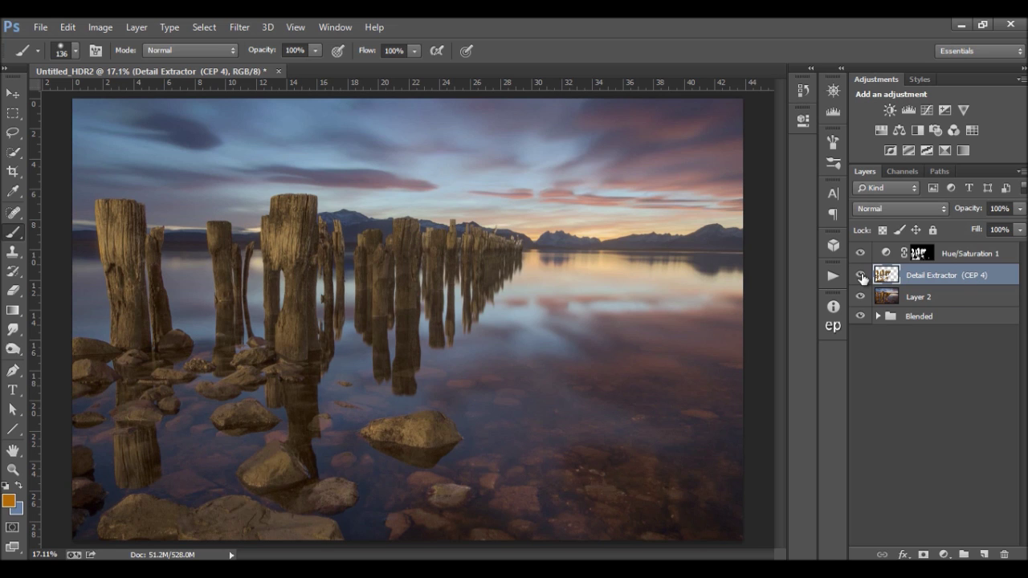
{"action": "left_click", "coordinate": [861, 277]}
{"action": "left_click", "coordinate": [862, 276]}
{"action": "left_click", "coordinate": [861, 277]}
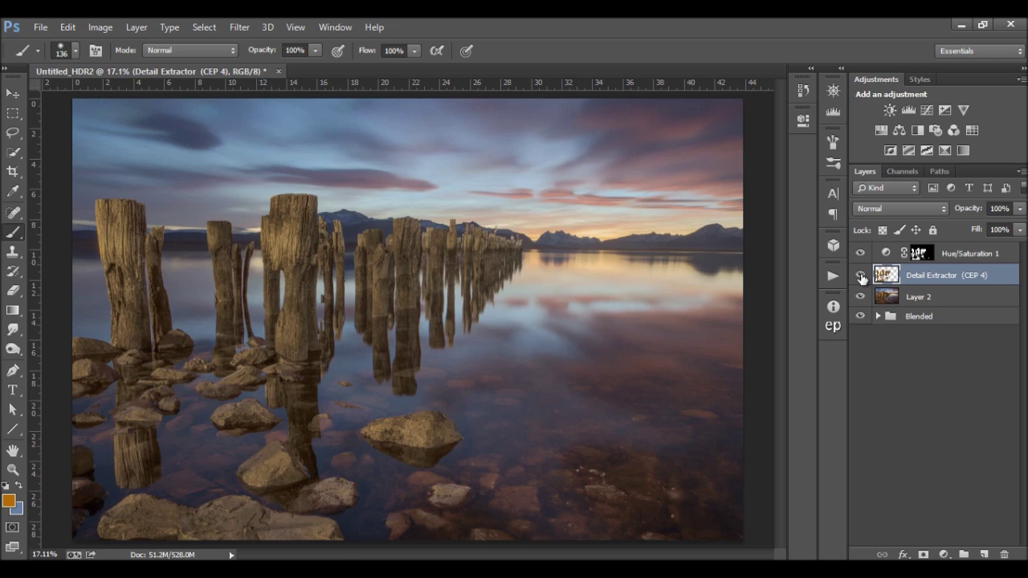
{"action": "left_click", "coordinate": [861, 276]}
{"action": "left_click", "coordinate": [861, 276]}
{"action": "left_click", "coordinate": [861, 276]}
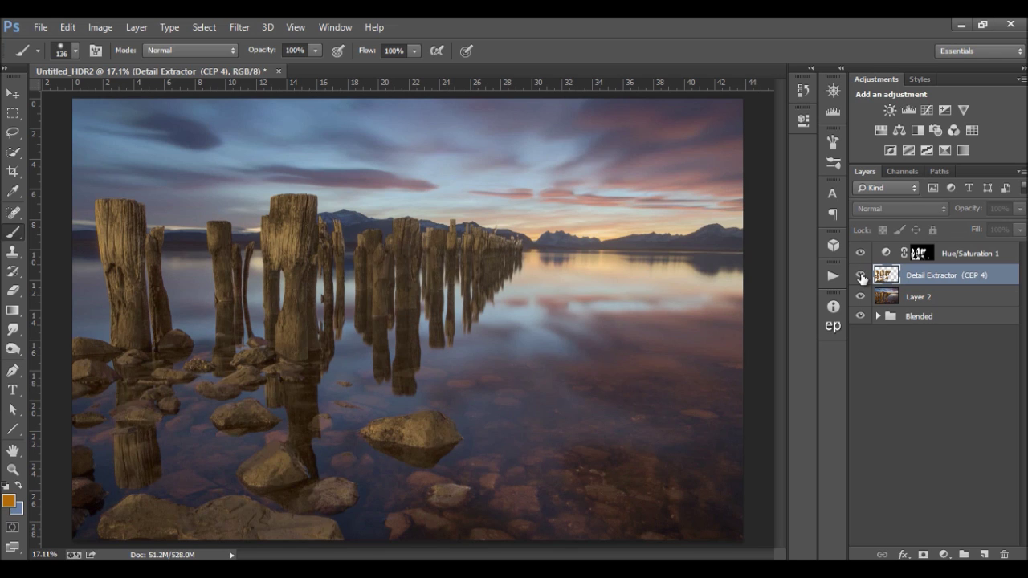
{"action": "left_click", "coordinate": [861, 276]}
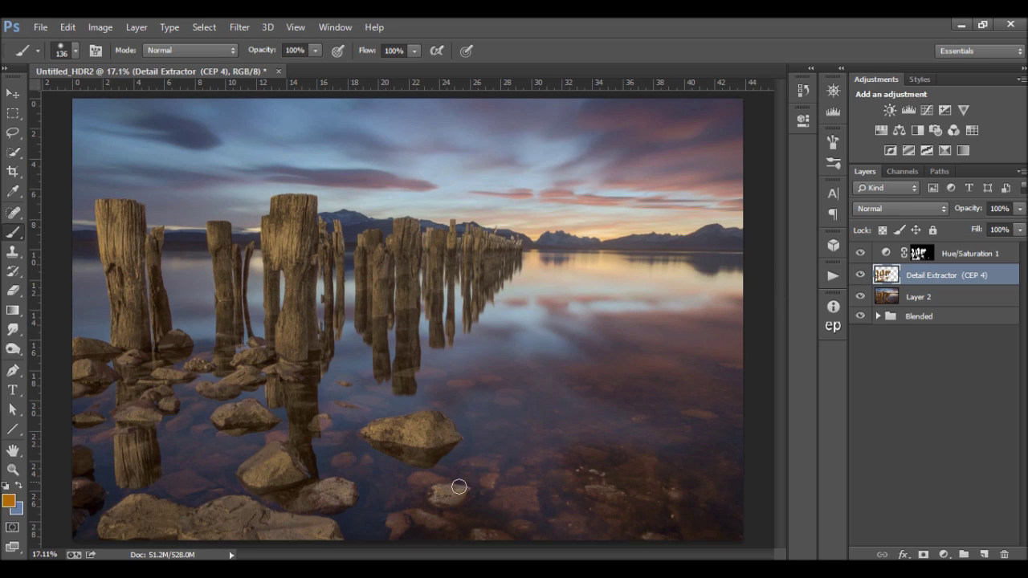
{"action": "left_click", "coordinate": [861, 281]}
{"action": "left_click", "coordinate": [861, 281]}
Add a layer mask and paint the lower water out with a roughly 978 px brush
{"action": "left_click", "coordinate": [922, 554]}
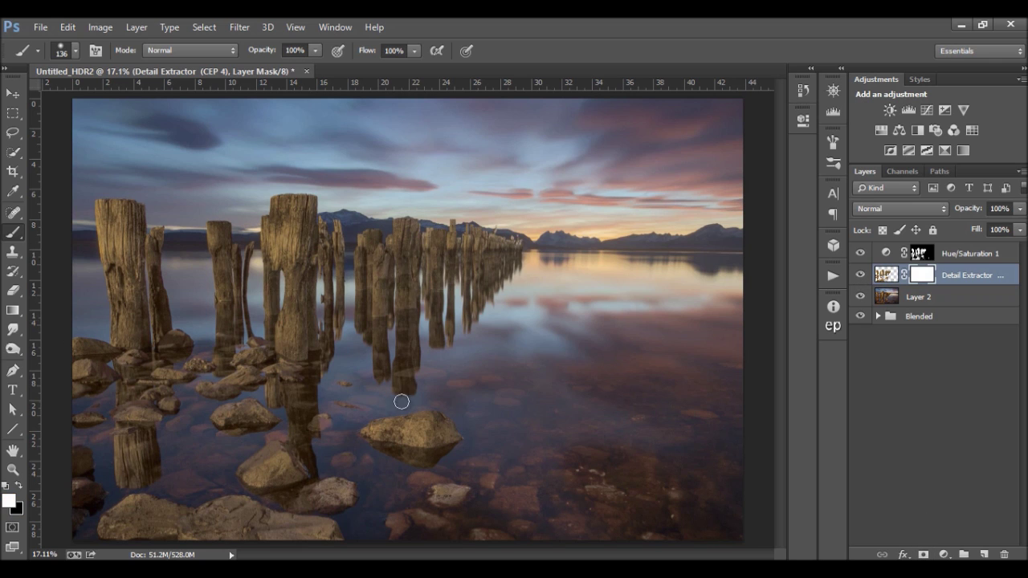
{"action": "left_click_drag", "start_coordinate": [436, 447], "coordinate": [538, 450]}
{"action": "mouse_move", "coordinate": [496, 486]}
{"action": "left_mouse_down"}
{"action": "mouse_move", "coordinate": [748, 490]}
{"action": "mouse_move", "coordinate": [489, 496]}
{"action": "mouse_move", "coordinate": [496, 514]}
{"action": "mouse_move", "coordinate": [691, 498]}
{"action": "left_mouse_up"}
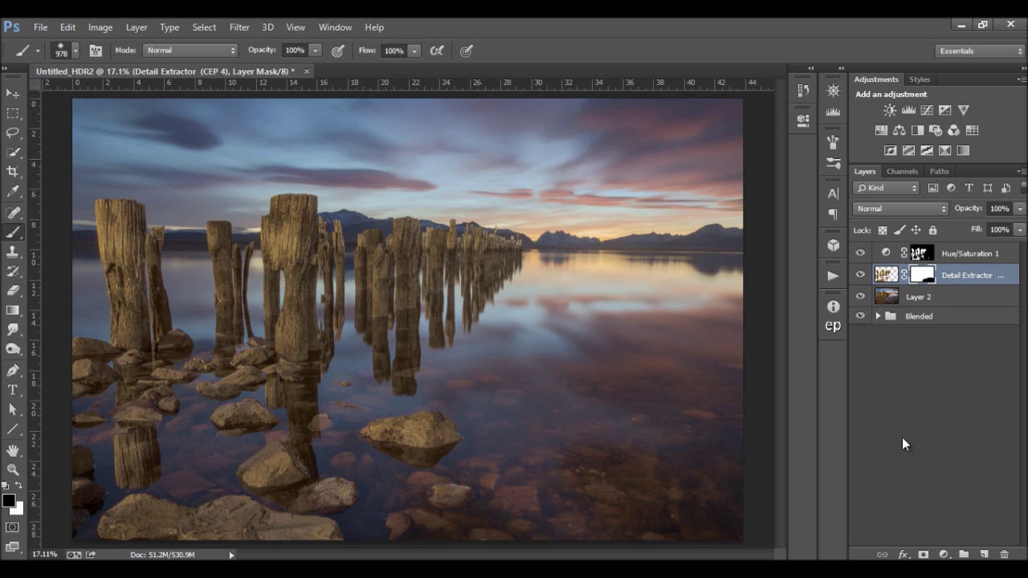
Add a Vibrance adjustment layer at 70 and compare the image with and without it
{"action": "left_click", "coordinate": [964, 112]}
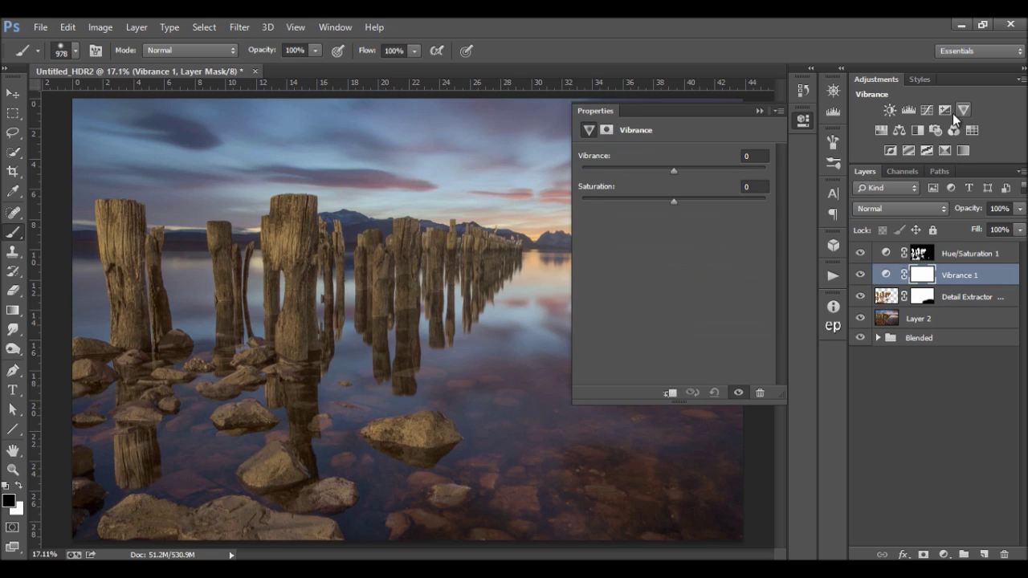
{"action": "left_click", "coordinate": [745, 155]}
{"action": "type", "text": "7"}
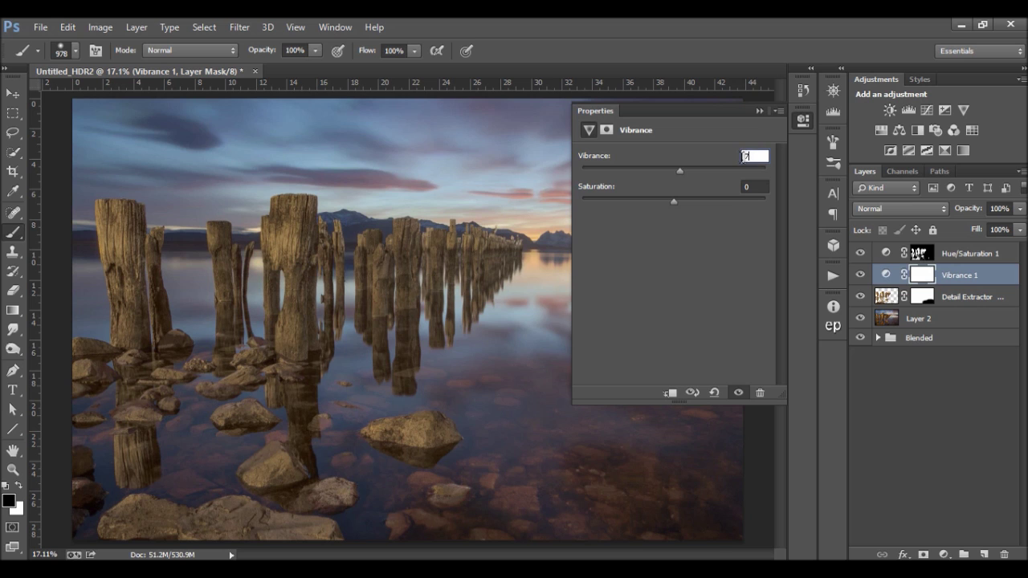
{"action": "type", "text": "0"}
{"action": "left_click", "coordinate": [759, 110]}
{"action": "left_click", "coordinate": [759, 110]}
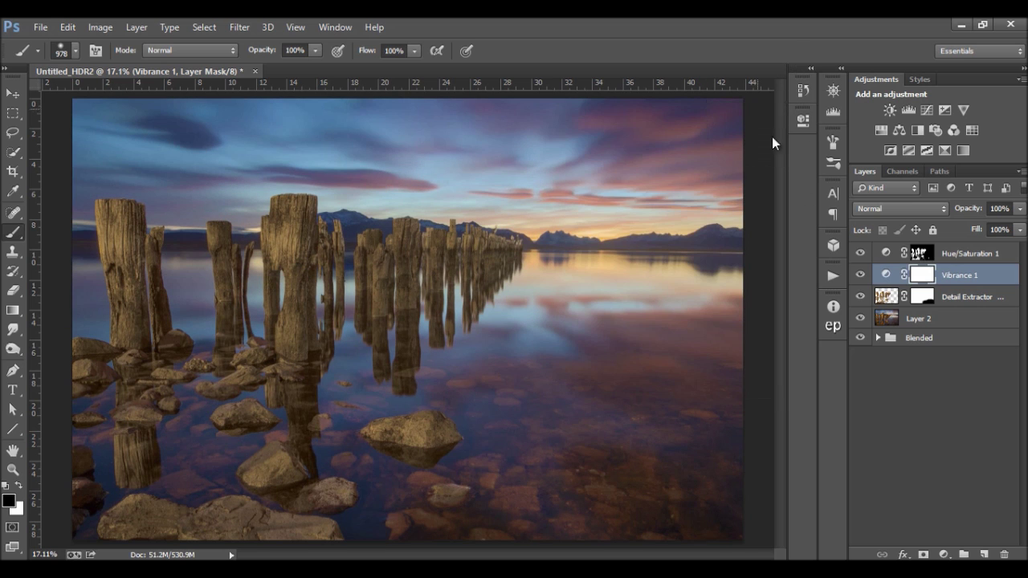
{"action": "left_click", "coordinate": [860, 275]}
{"action": "left_click", "coordinate": [860, 274]}
Mask the posts and rocks out of Vibrance 1 using the Hue/Saturation 1 mask
{"action": "left_click", "coordinate": [921, 254]}
{"action": "left_click", "coordinate": [920, 254], "text": "ctrl"}
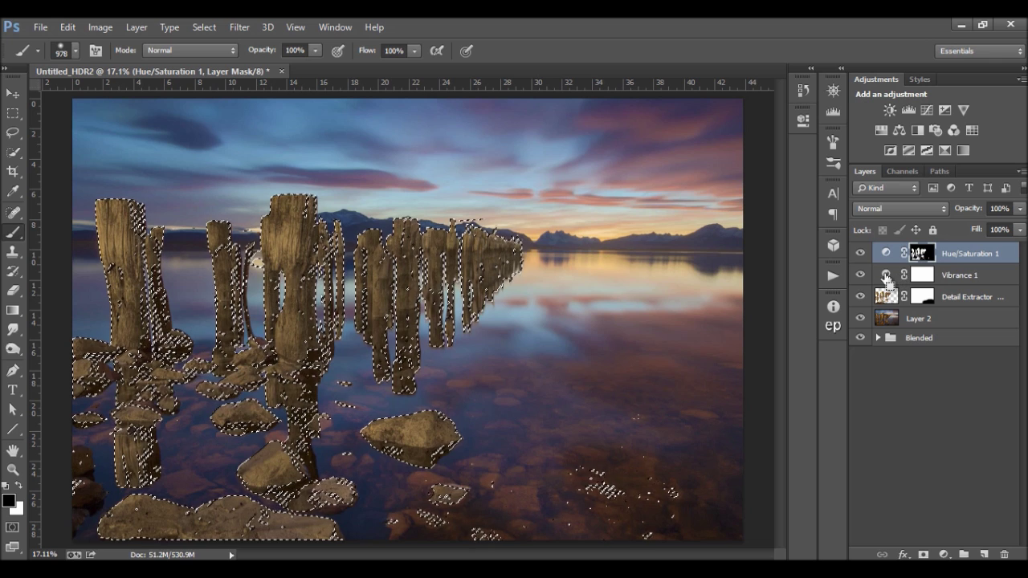
{"action": "key", "text": "ctrl+d"}
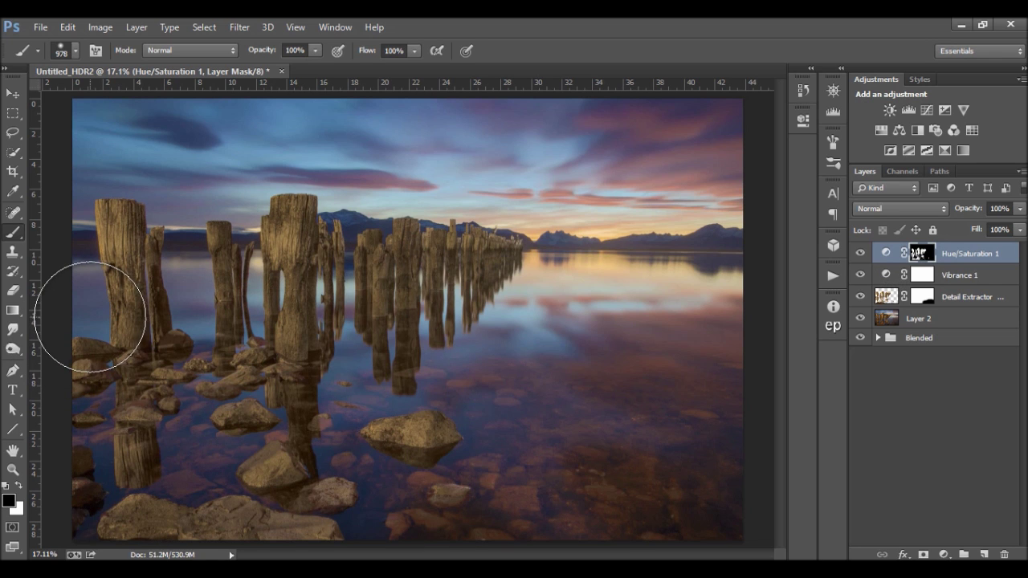
{"action": "left_click", "coordinate": [921, 278]}
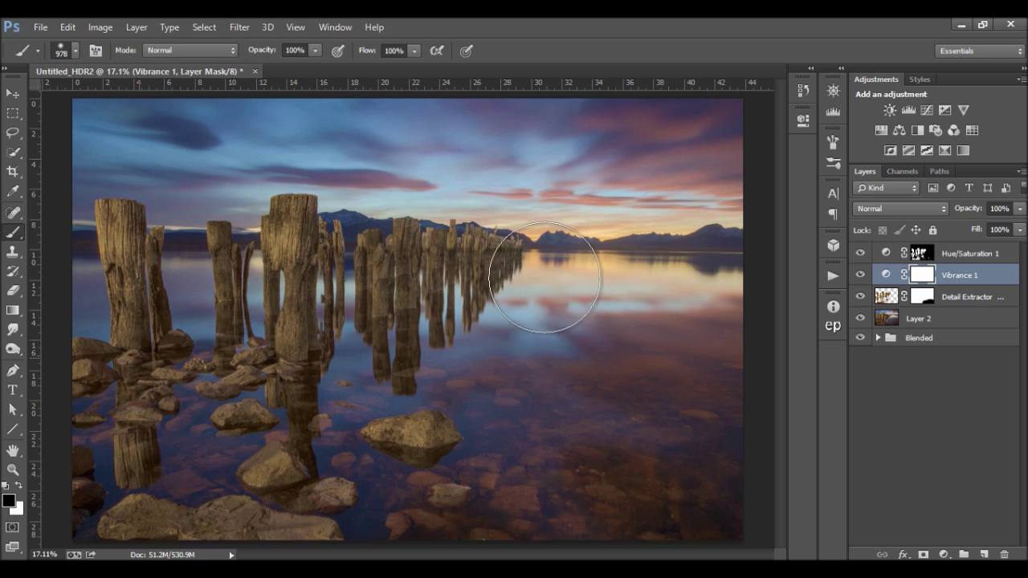
{"action": "key", "text": "ctrl+v"}
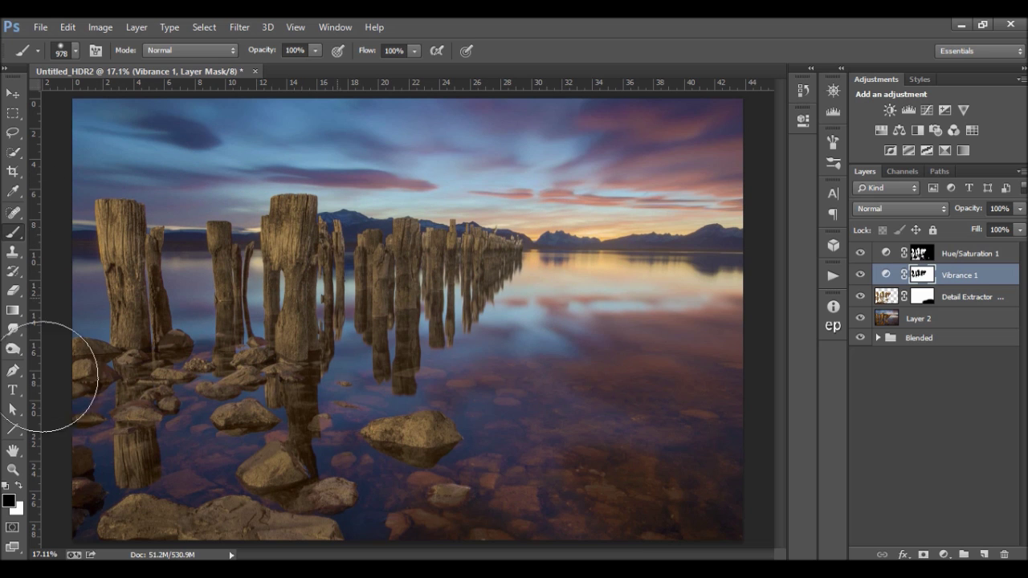
{"action": "left_click_drag", "start_coordinate": [266, 500], "coordinate": [252, 528]}
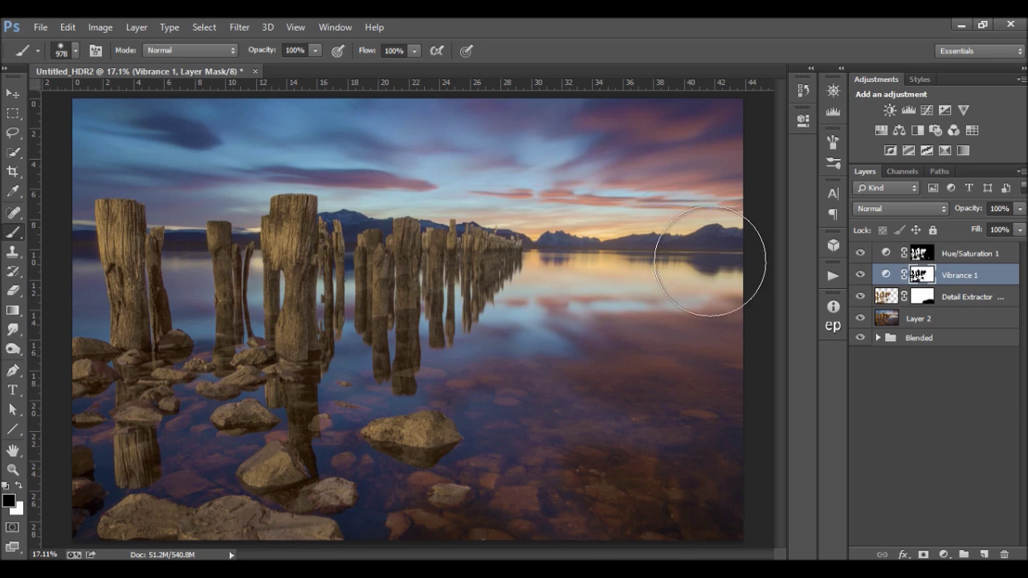
{"action": "left_click", "coordinate": [924, 108]}
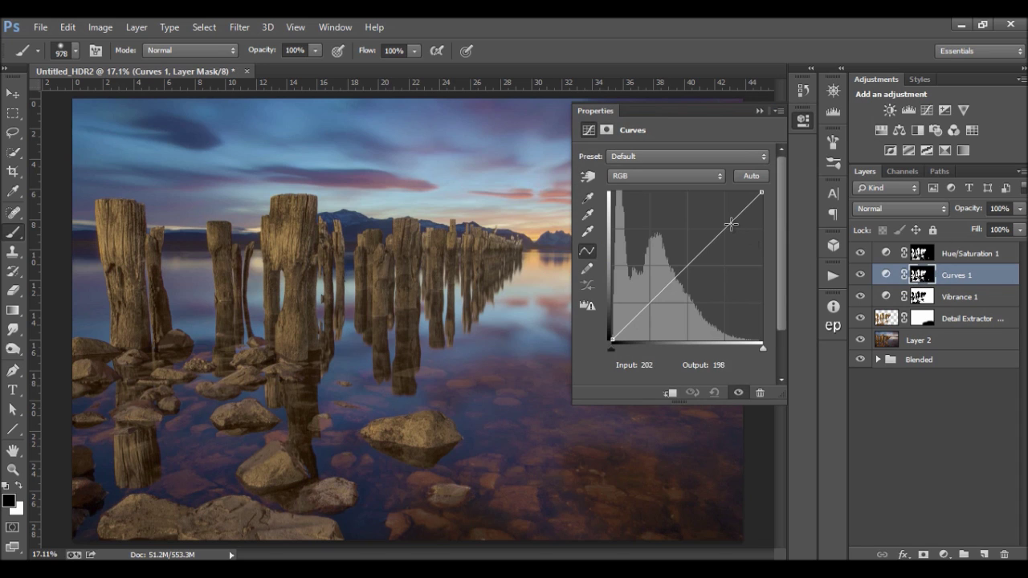
Lift the upper curve slightly, input 195 to output 202, and compare Curves off and on
{"action": "left_click_drag", "start_coordinate": [730, 224], "coordinate": [727, 222]}
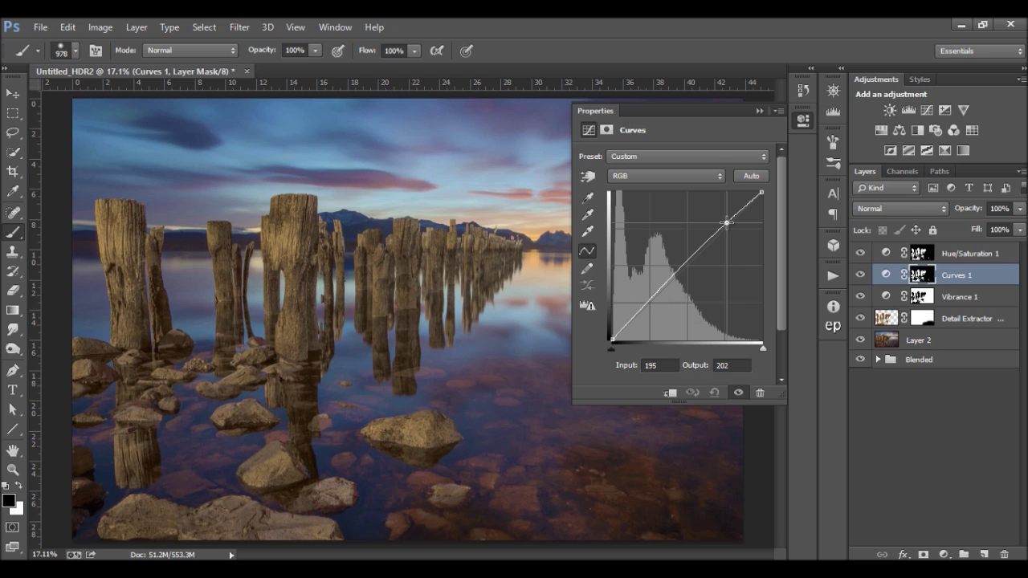
{"action": "left_click", "coordinate": [760, 111]}
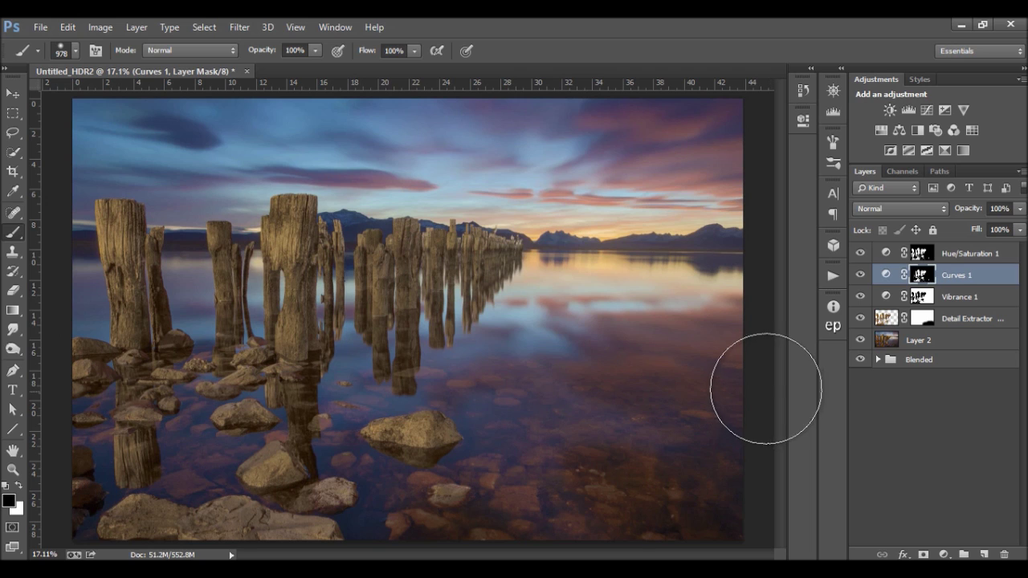
{"action": "left_click", "coordinate": [862, 275]}
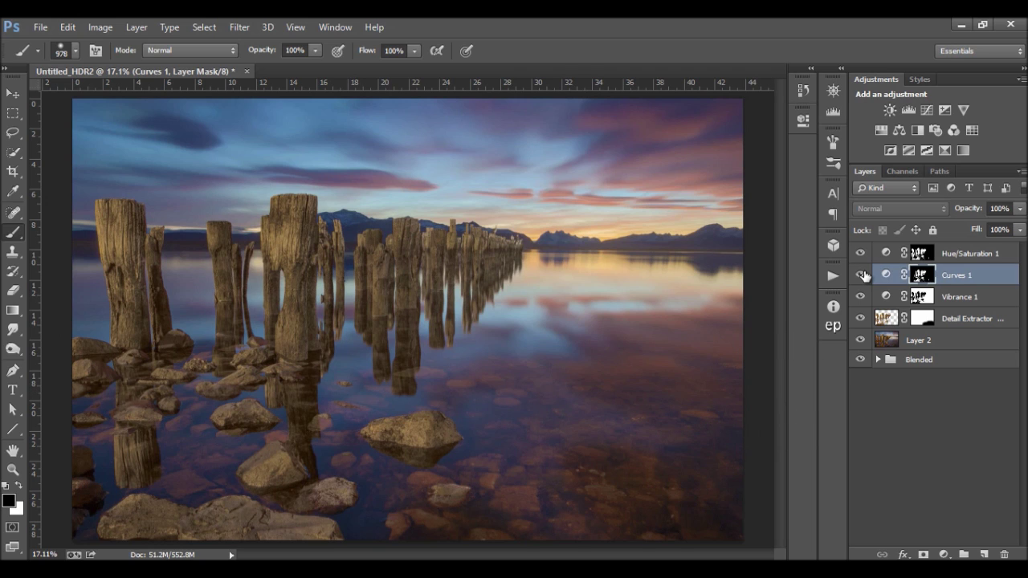
{"action": "left_click", "coordinate": [862, 275]}
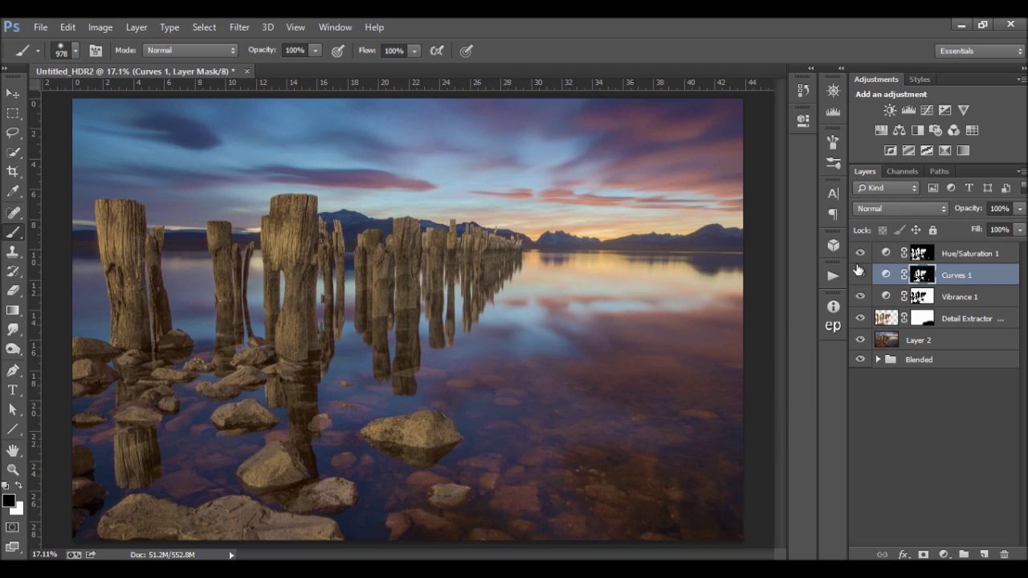
Add a new Layer 3 at the top of the stack and set the brush size to 1400
{"action": "left_click", "coordinate": [982, 555]}
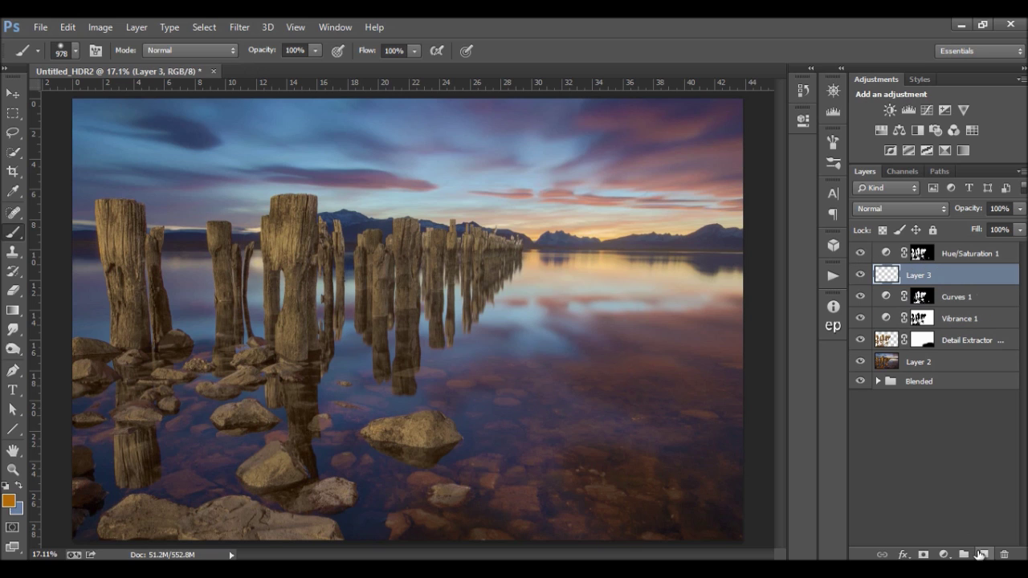
{"action": "left_click_drag", "start_coordinate": [956, 275], "coordinate": [952, 250]}
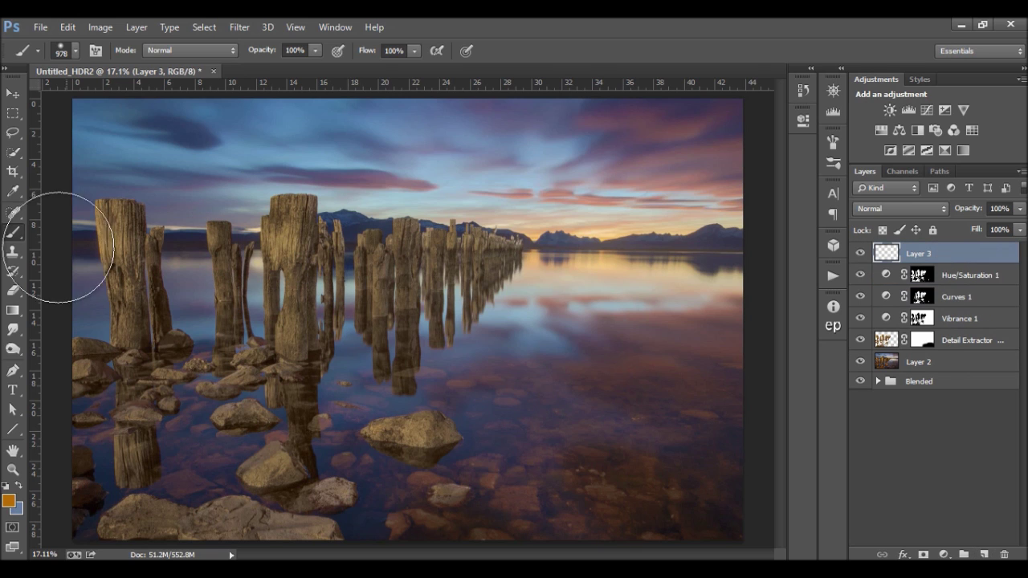
{"action": "left_click", "coordinate": [74, 49]}
{"action": "double_click", "coordinate": [148, 79]}
{"action": "type", "text": "14"}
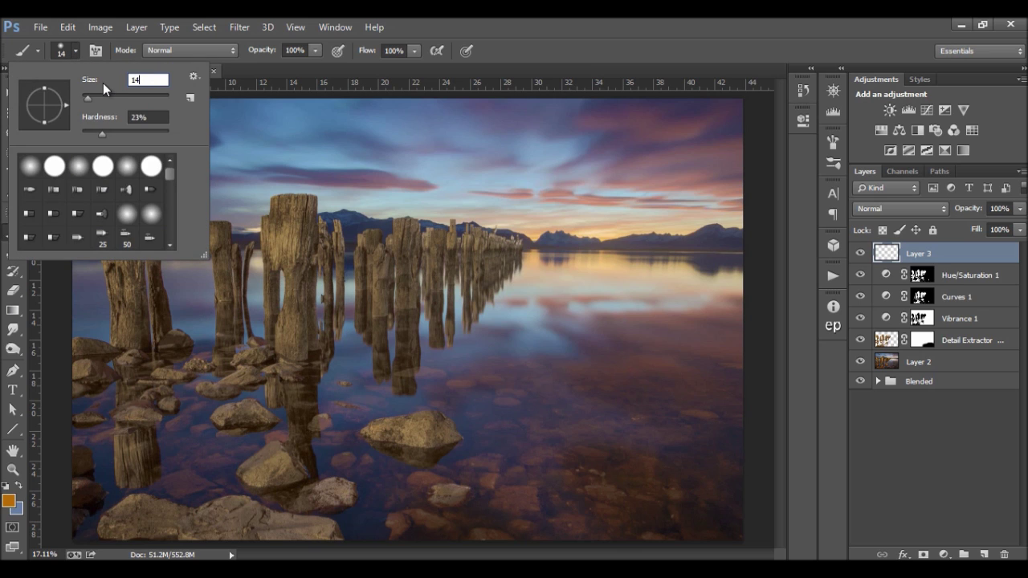
{"action": "type", "text": "00"}
{"action": "key", "text": "Return"}
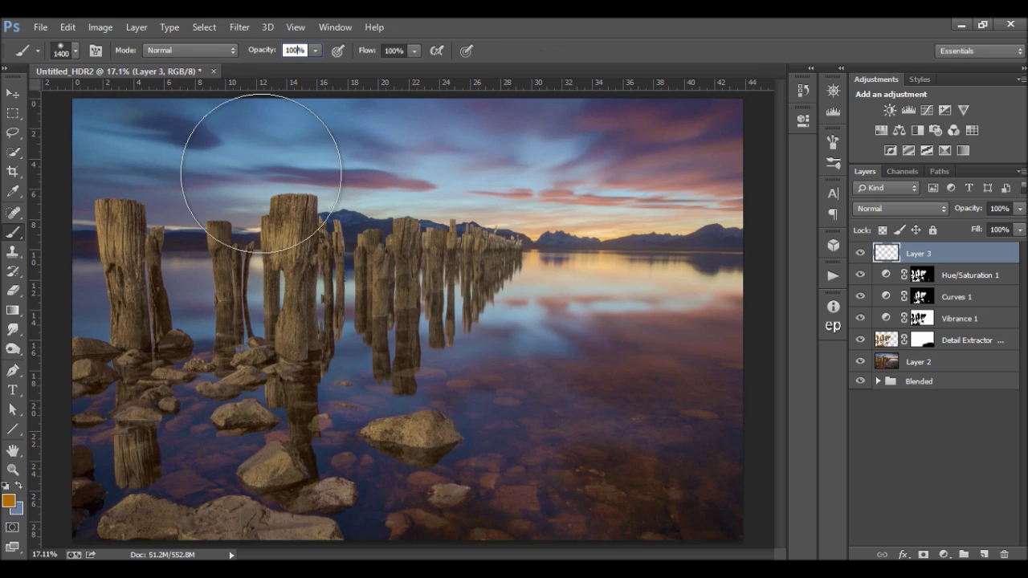
Set the foreground colour to warm tan #e8c07b sampled from the sunset sky
{"action": "left_click", "coordinate": [8, 503]}
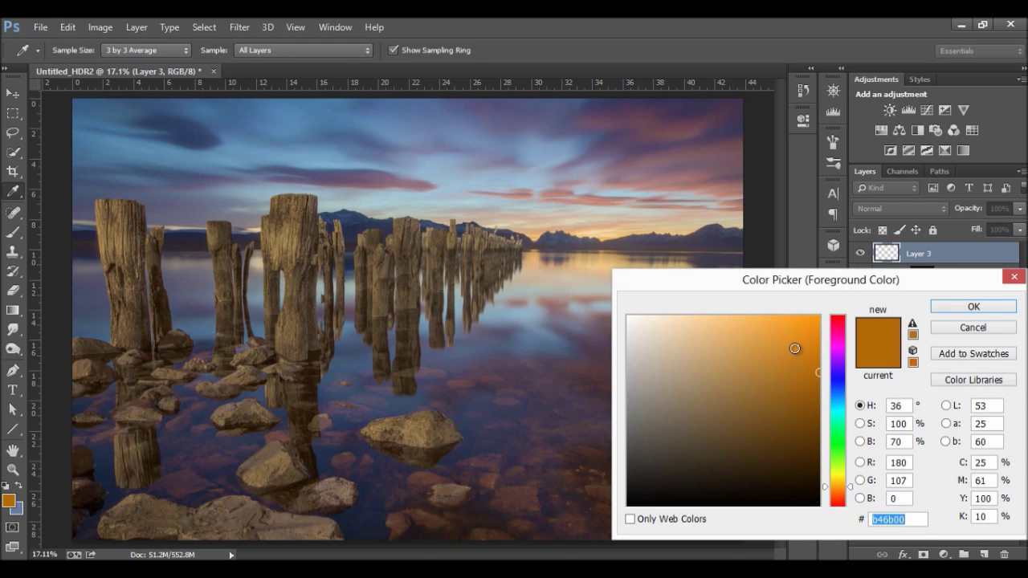
{"action": "left_click", "coordinate": [604, 233]}
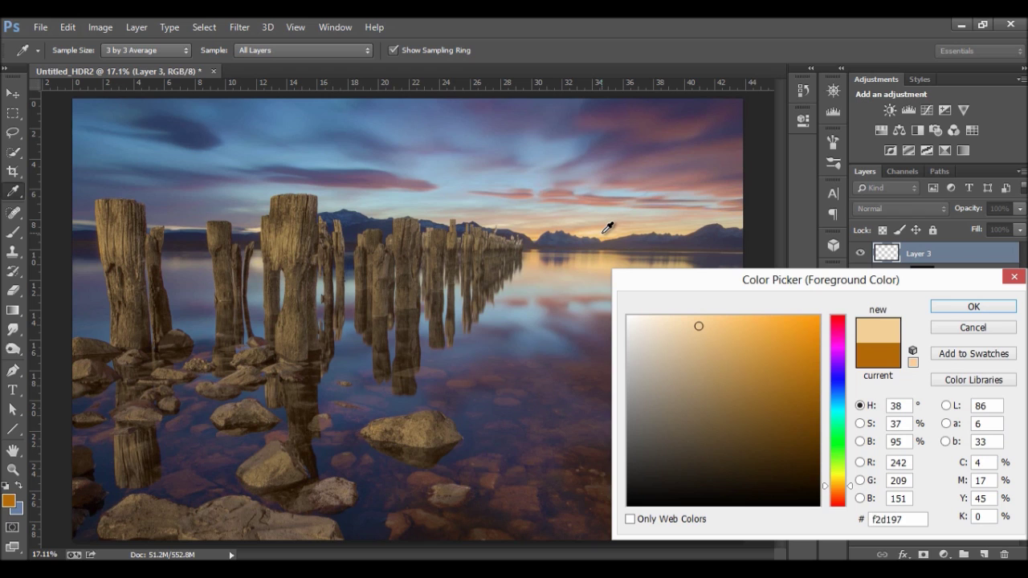
{"action": "left_click_drag", "start_coordinate": [605, 234], "coordinate": [633, 228]}
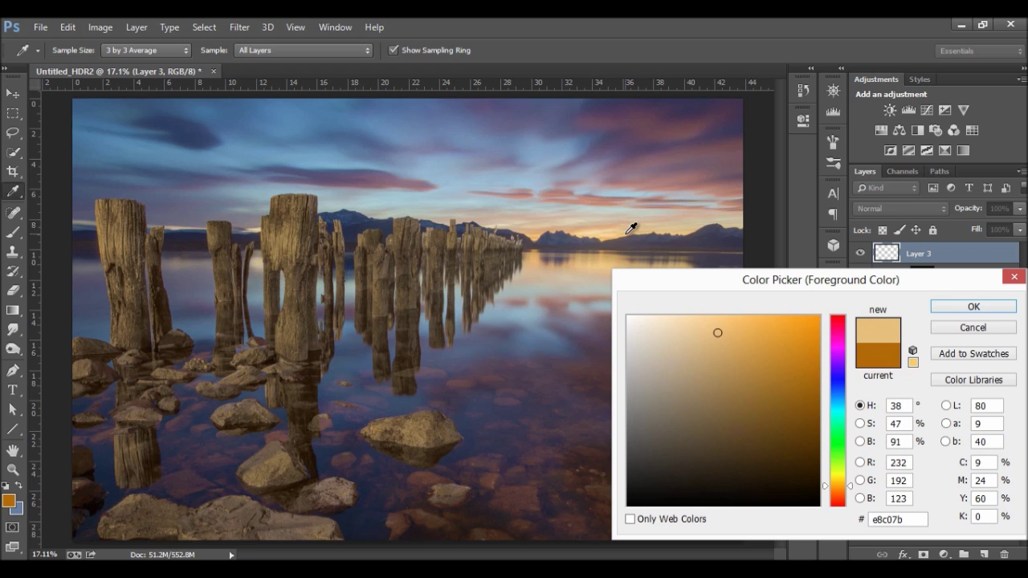
{"action": "left_click", "coordinate": [972, 308]}
{"action": "key", "text": "b"}
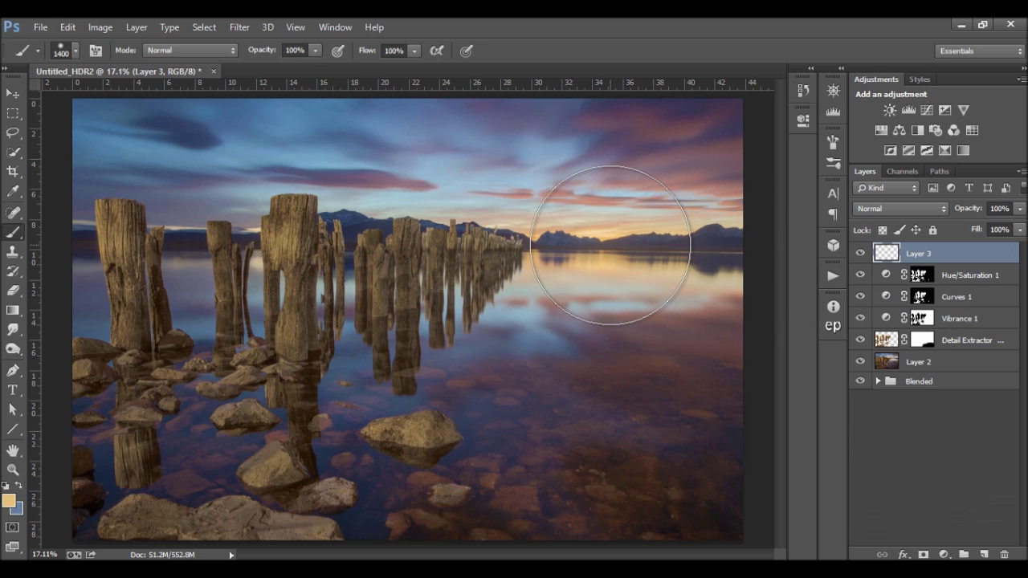
Paint a tan glow over the sun on Layer 3 and blend it as Overlay at 40% opacity
{"action": "mouse_move", "coordinate": [610, 245]}
{"action": "left_mouse_down"}
{"action": "mouse_move", "coordinate": [631, 232]}
{"action": "mouse_move", "coordinate": [688, 241]}
{"action": "mouse_move", "coordinate": [624, 241]}
{"action": "mouse_move", "coordinate": [668, 252]}
{"action": "mouse_move", "coordinate": [613, 250]}
{"action": "mouse_move", "coordinate": [696, 266]}
{"action": "left_mouse_up"}
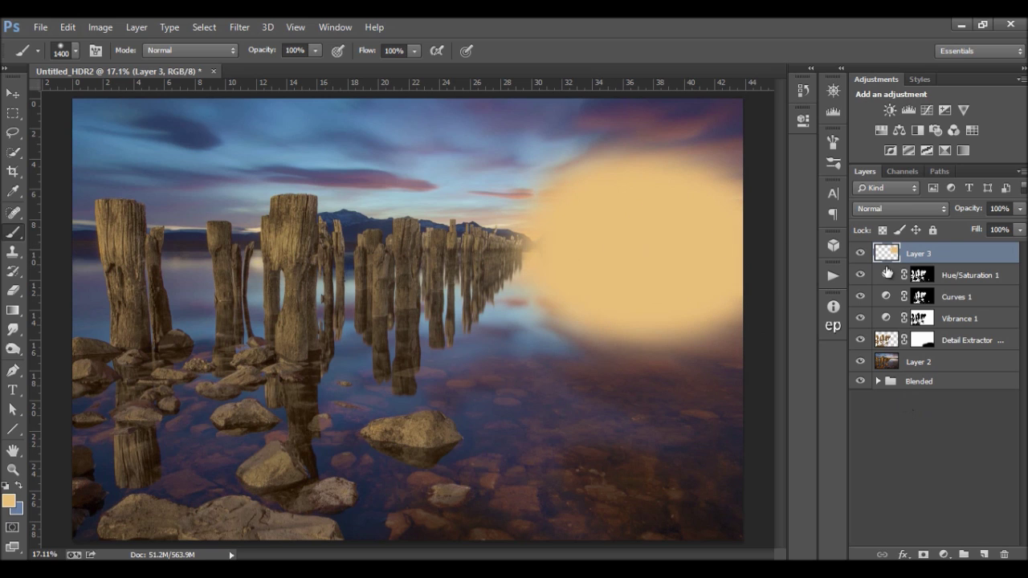
{"action": "left_click", "coordinate": [892, 211]}
{"action": "left_click", "coordinate": [894, 205]}
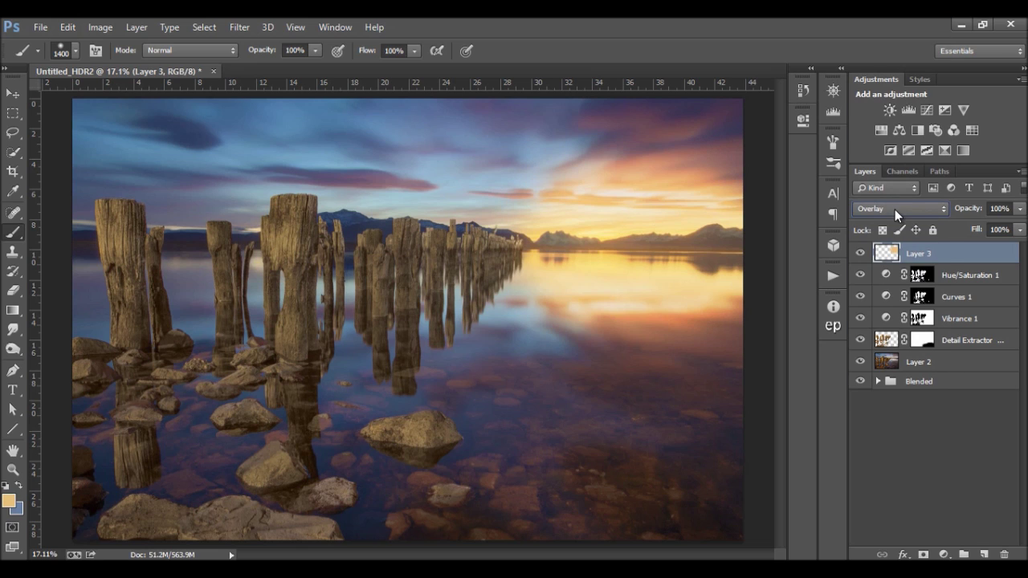
{"action": "left_click", "coordinate": [1000, 209]}
{"action": "type", "text": "40"}
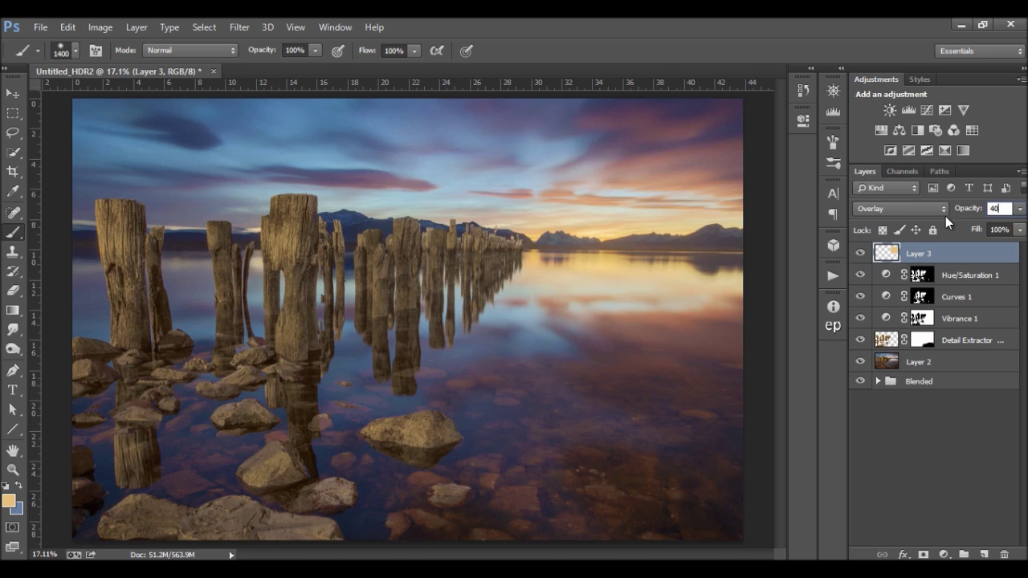
Toggle the glow layer off and on to compare the sunset effect
{"action": "left_click", "coordinate": [861, 254]}
{"action": "left_click", "coordinate": [860, 254]}
{"action": "left_click", "coordinate": [860, 254]}
{"action": "left_click", "coordinate": [860, 254]}
{"action": "left_click", "coordinate": [861, 254]}
{"action": "left_click", "coordinate": [860, 253]}
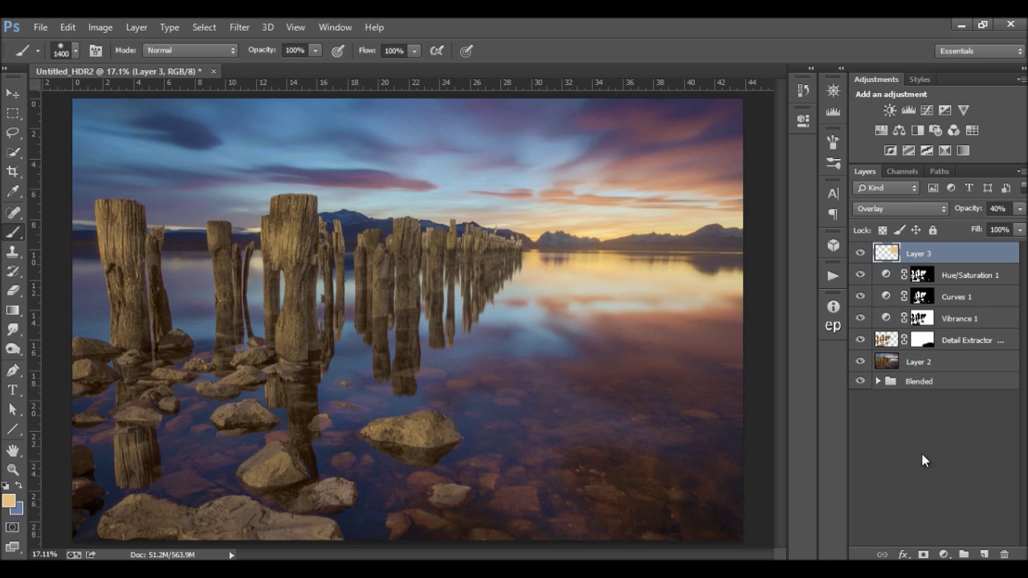
Create a new empty layer and set a bright pink foreground colour sampled from the sky
{"action": "left_click", "coordinate": [985, 554]}
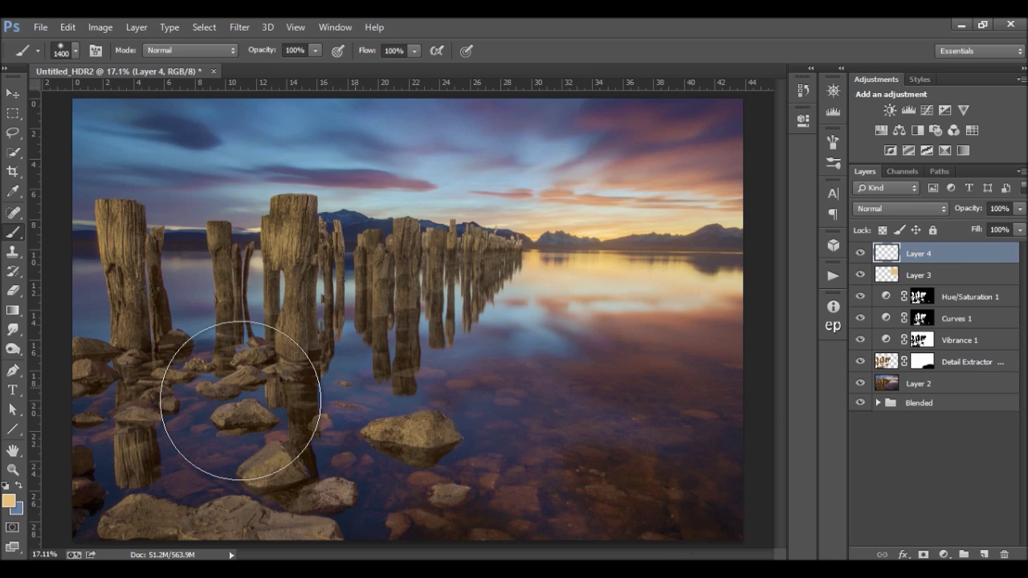
{"action": "left_click", "coordinate": [8, 500]}
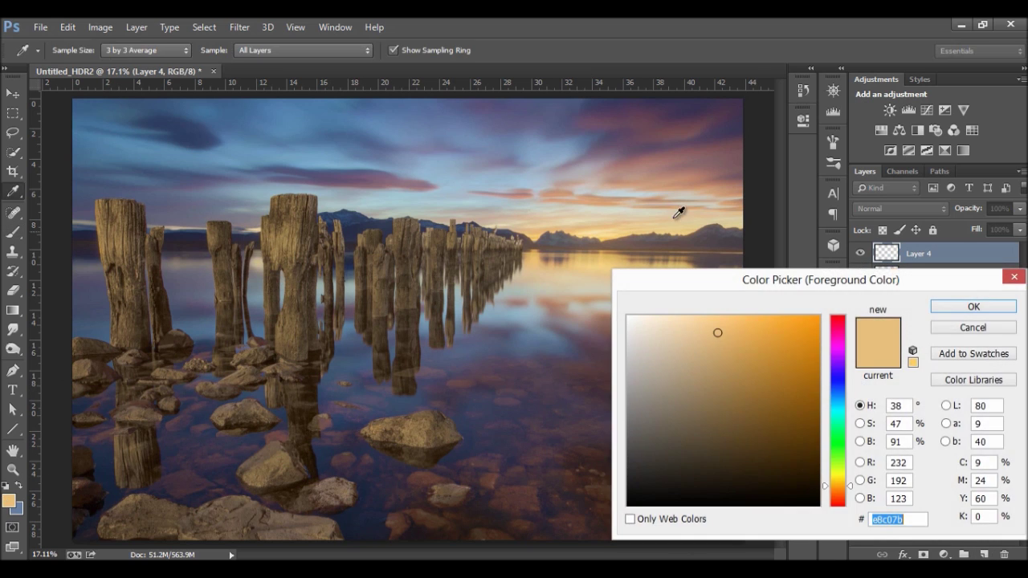
{"action": "left_click", "coordinate": [666, 152]}
{"action": "left_click", "coordinate": [663, 129]}
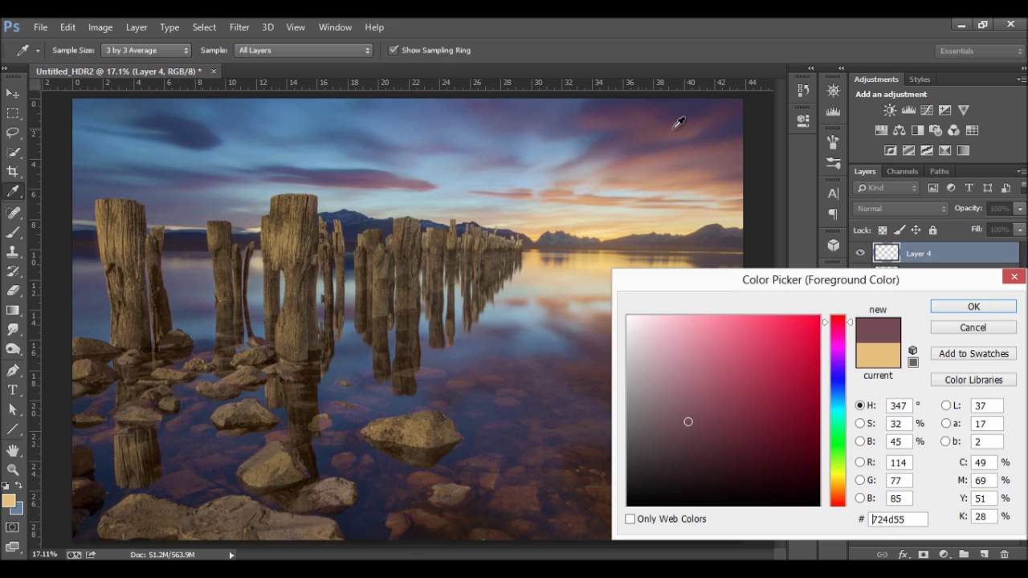
{"action": "left_click", "coordinate": [683, 122]}
{"action": "left_click_drag", "start_coordinate": [850, 320], "coordinate": [850, 324]}
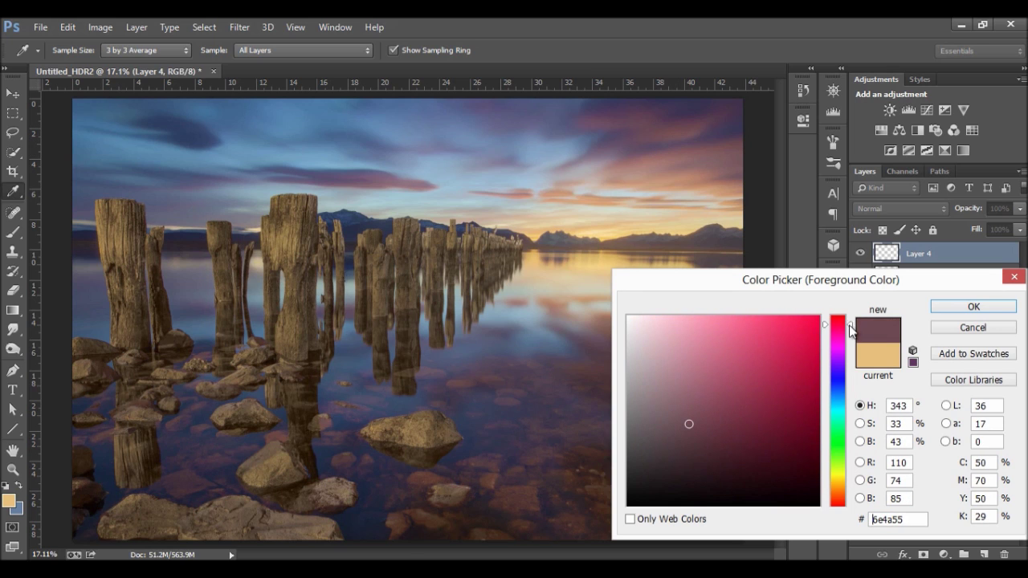
{"action": "left_click", "coordinate": [730, 346]}
{"action": "left_click", "coordinate": [973, 307]}
Brush pink over the upper-right sky, the lower-right water and across the top sky
{"action": "key", "text": "b"}
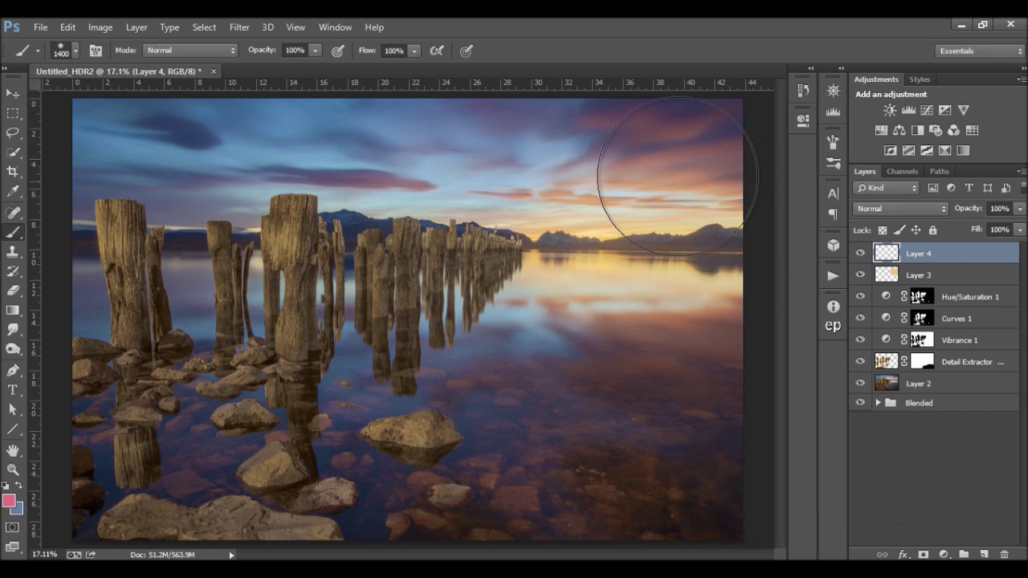
{"action": "mouse_move", "coordinate": [666, 129]}
{"action": "left_mouse_down"}
{"action": "mouse_move", "coordinate": [682, 130]}
{"action": "mouse_move", "coordinate": [581, 130]}
{"action": "left_mouse_up"}
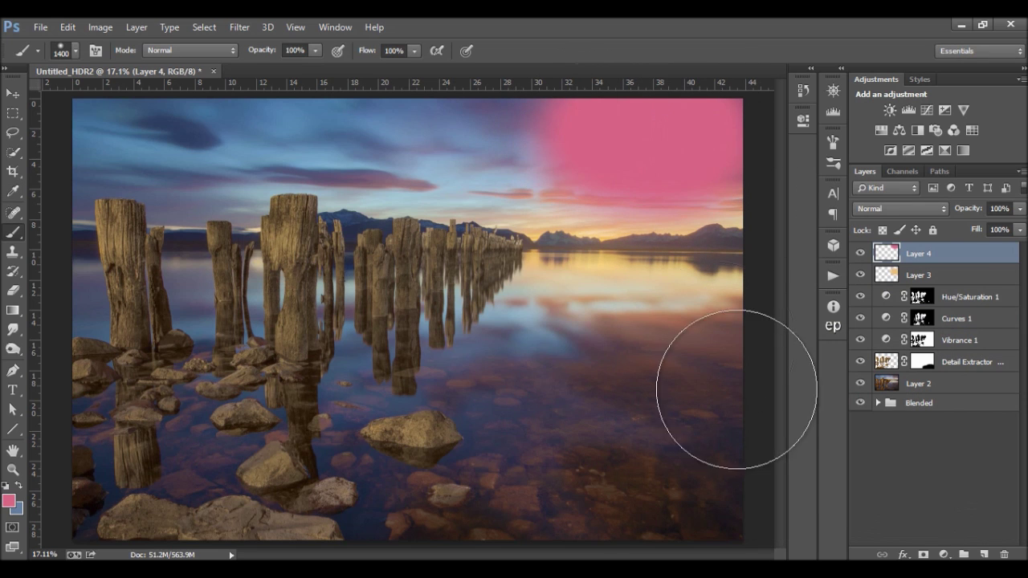
{"action": "mouse_move", "coordinate": [718, 378]}
{"action": "left_mouse_down"}
{"action": "mouse_move", "coordinate": [709, 471]}
{"action": "mouse_move", "coordinate": [679, 458]}
{"action": "left_mouse_up"}
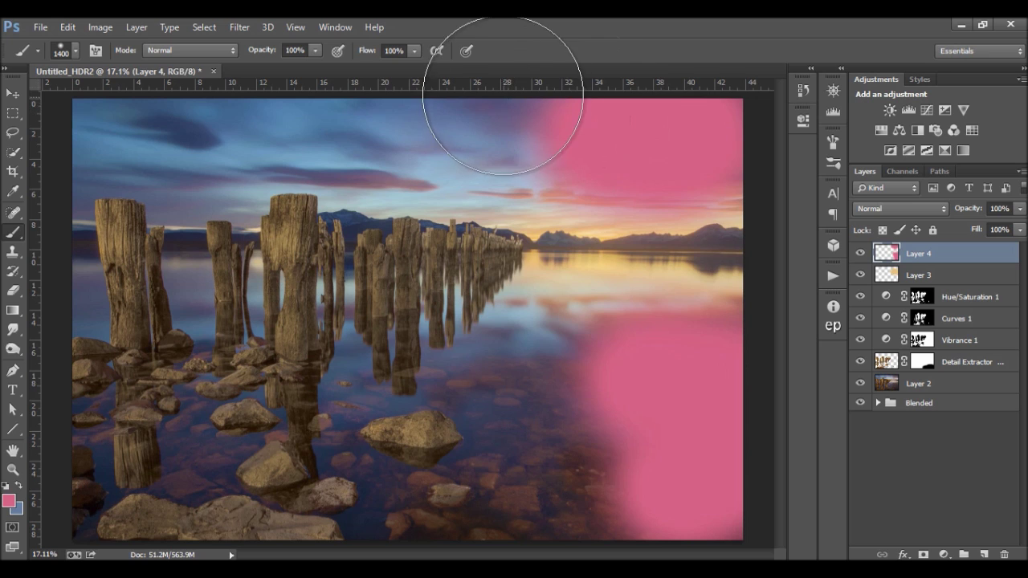
{"action": "left_click_drag", "start_coordinate": [498, 64], "coordinate": [297, 80]}
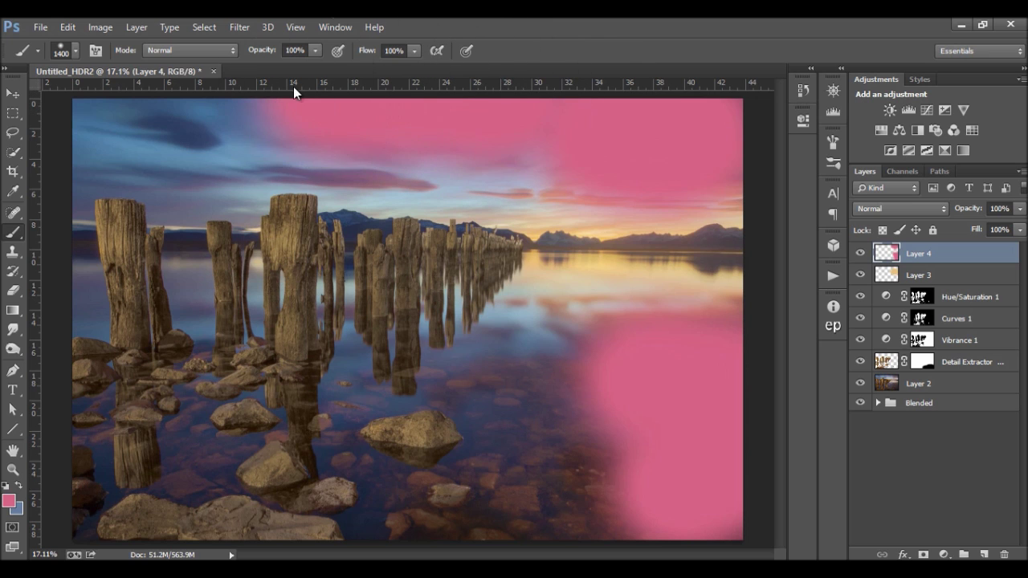
Set the pink layer's blend mode to Soft Light at 25% opacity
{"action": "left_click", "coordinate": [900, 208]}
{"action": "left_click", "coordinate": [889, 219]}
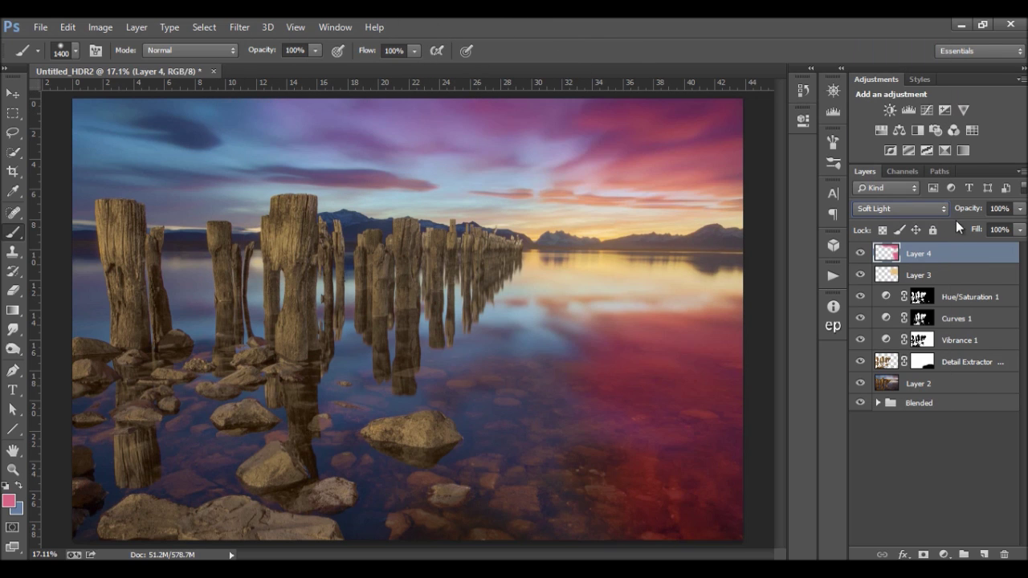
{"action": "left_click", "coordinate": [1020, 209]}
{"action": "left_click", "coordinate": [999, 208]}
{"action": "type", "text": "25"}
Add a white layer mask to Layer 4 and set the brush opacity to 28%
{"action": "left_click", "coordinate": [972, 420]}
{"action": "left_click", "coordinate": [956, 261]}
{"action": "left_click", "coordinate": [923, 555]}
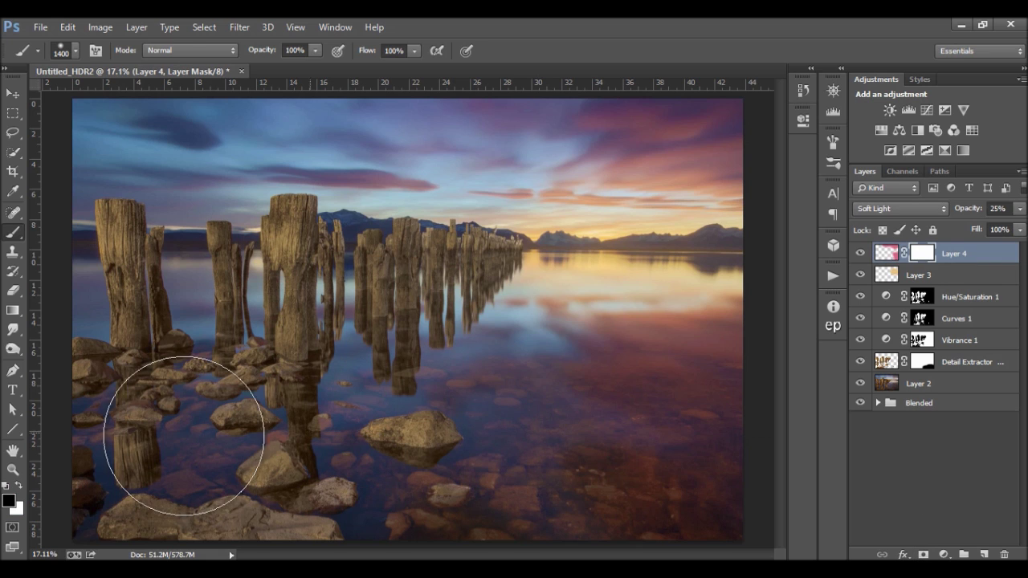
{"action": "left_click", "coordinate": [304, 52]}
{"action": "type", "text": "28"}
{"action": "key", "text": "Return"}
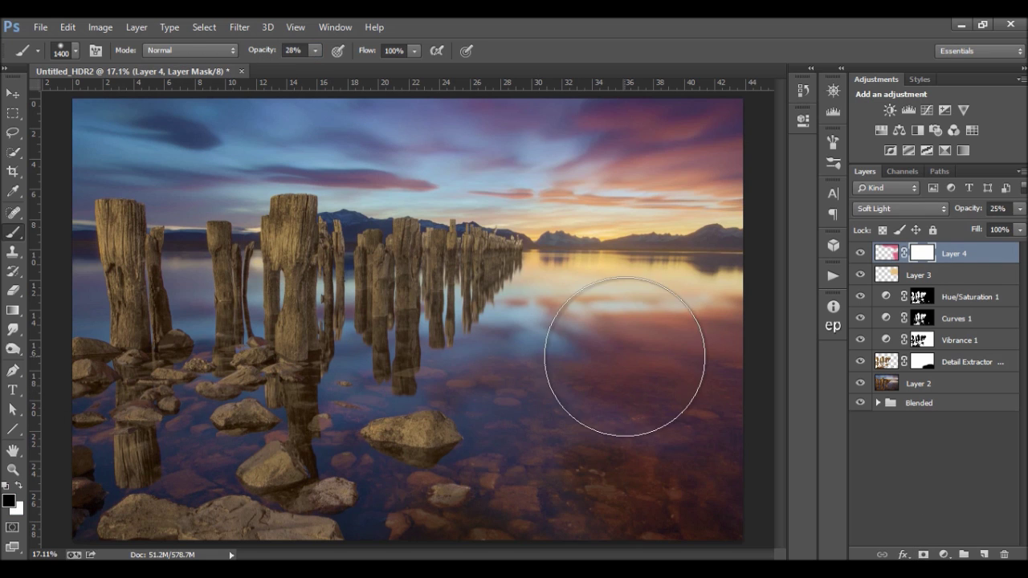
{"action": "key", "text": "ctrl+2"}
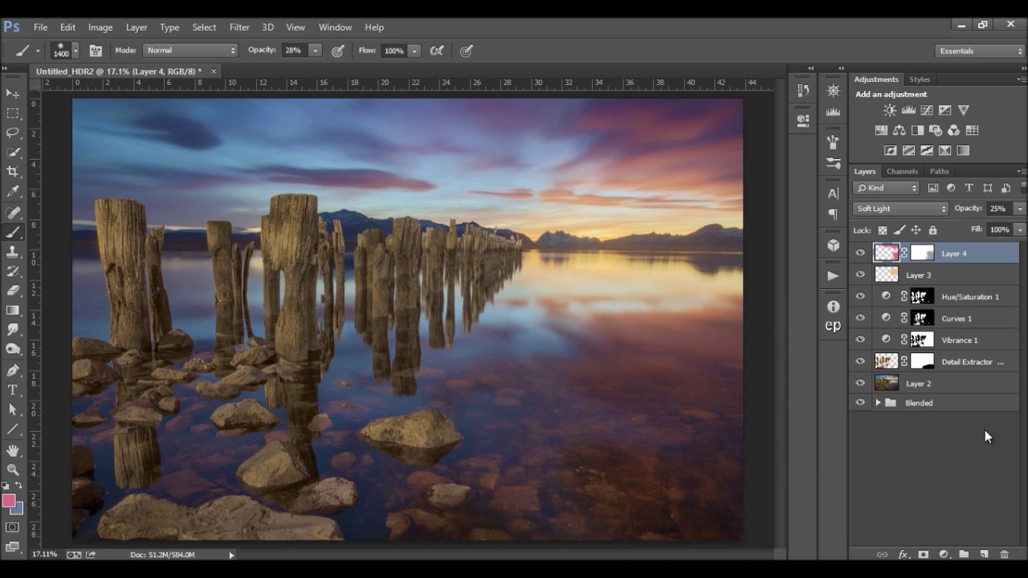
Add a Levels adjustment with black point 9 and midtones 0.95, then select Levels 1
{"action": "left_click", "coordinate": [908, 110]}
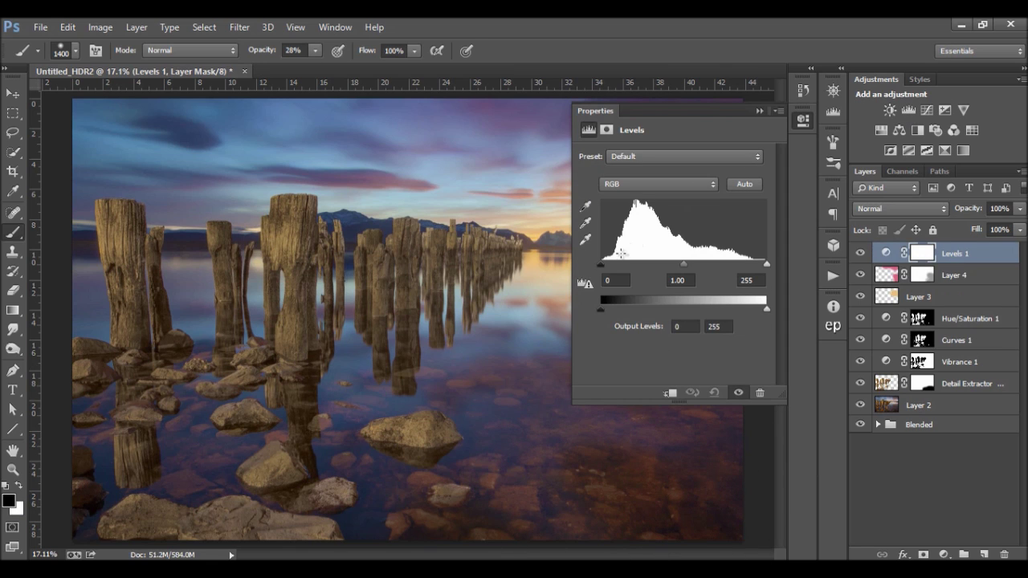
{"action": "left_click_drag", "start_coordinate": [607, 270], "coordinate": [608, 271]}
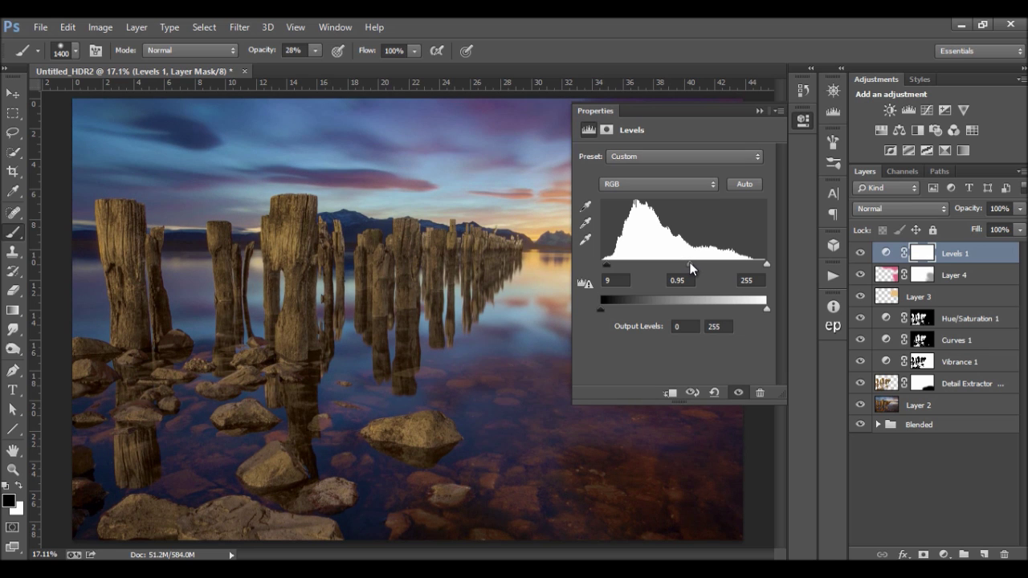
{"action": "left_click", "coordinate": [759, 111]}
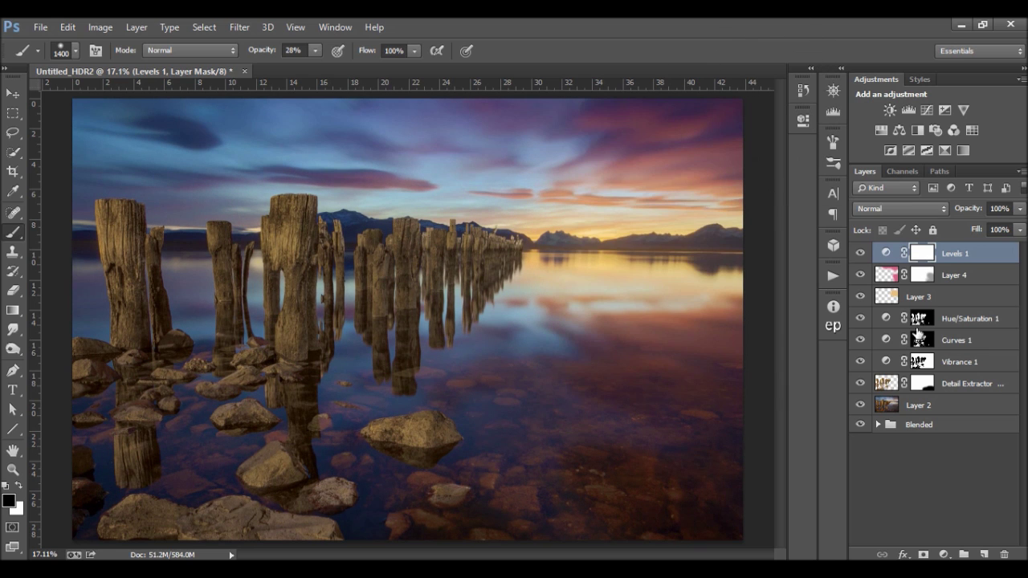
{"action": "left_click", "coordinate": [958, 408], "text": "shift"}
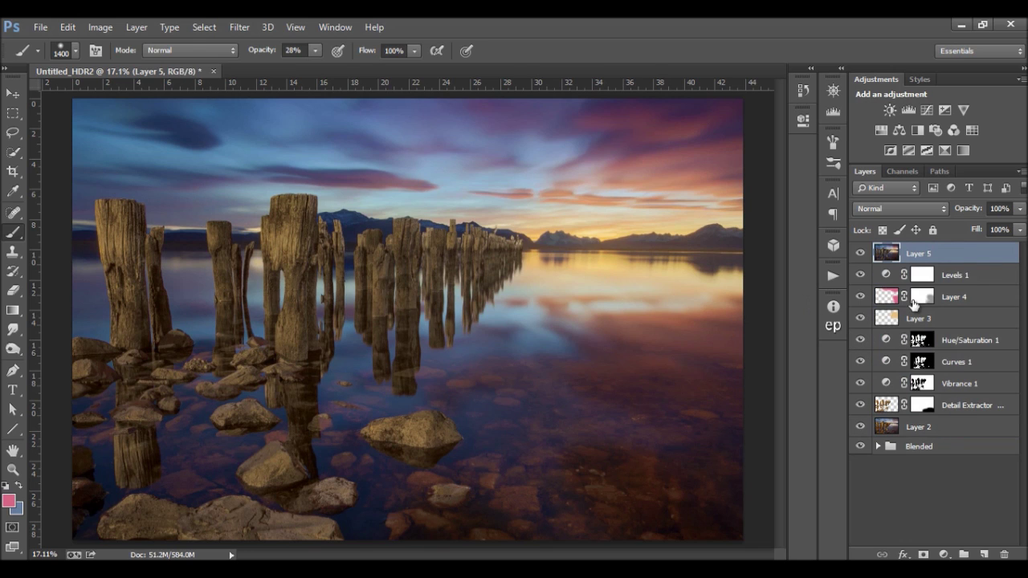
{"action": "left_click", "coordinate": [968, 277]}
Select Levels 1 through Layer 2, group them, and name the group Changes
{"action": "left_click", "coordinate": [960, 426]}
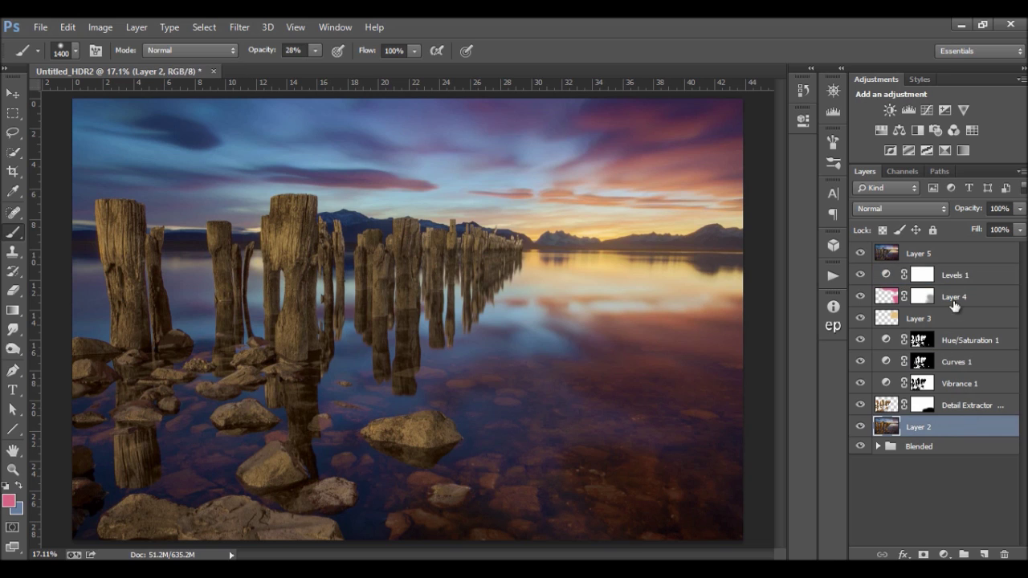
{"action": "left_click", "coordinate": [966, 276], "text": "shift"}
{"action": "key", "text": "ctrl+g"}
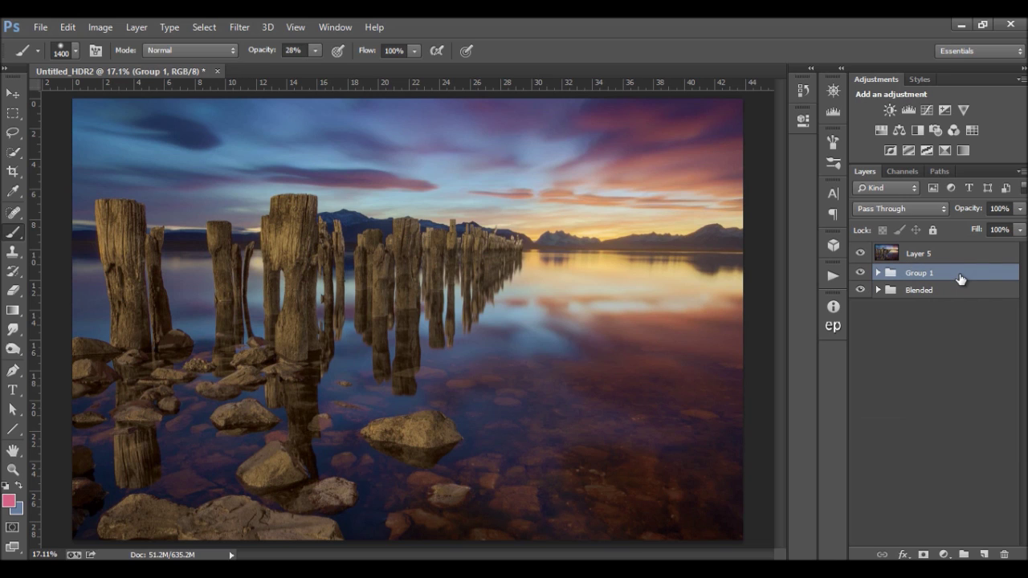
{"action": "double_click", "coordinate": [920, 273]}
{"action": "type", "text": "S"}
{"action": "left_click", "coordinate": [918, 254]}
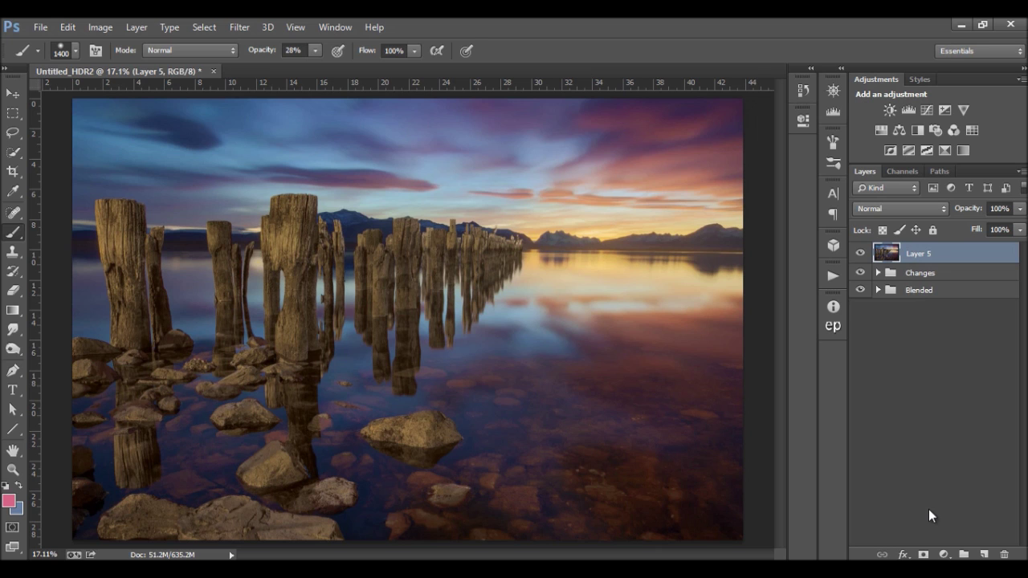
Apply Color Efex Pro 4 Darken / Lighten Center: oval shape 2, centred on the sunset, border luminosity -30%
{"action": "left_click", "coordinate": [239, 26]}
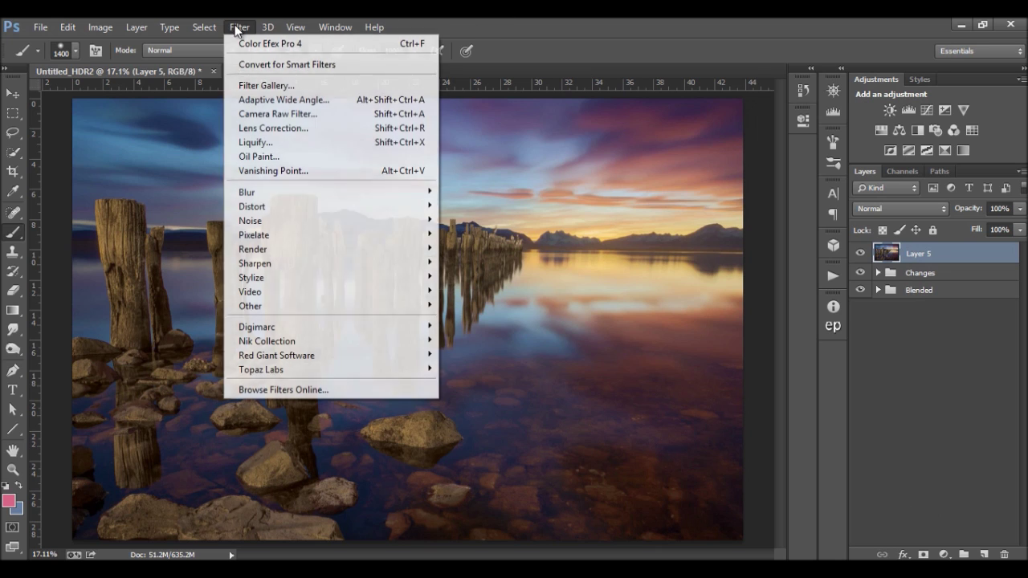
{"action": "mouse_move", "coordinate": [354, 344]}
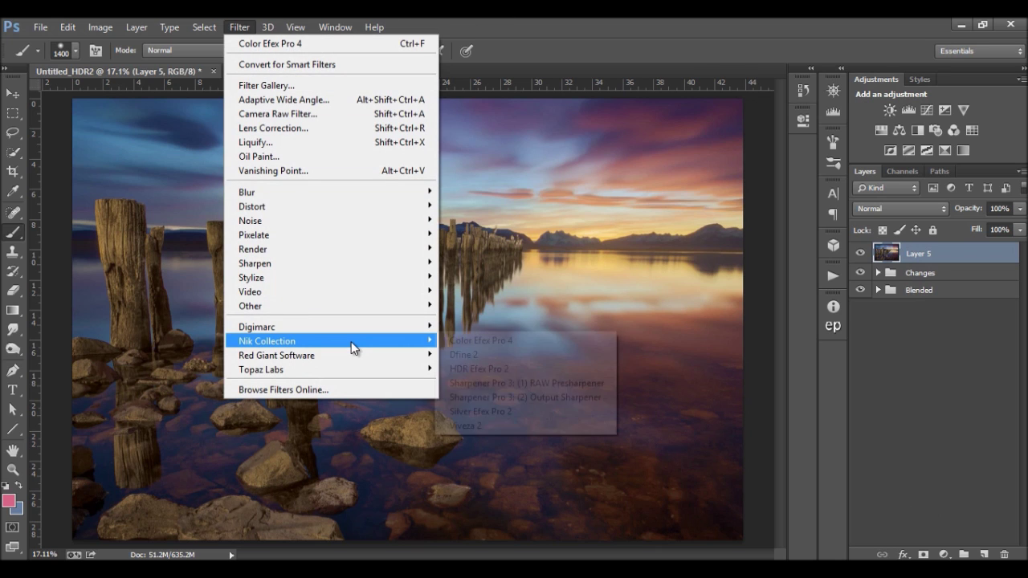
{"action": "left_click", "coordinate": [491, 342]}
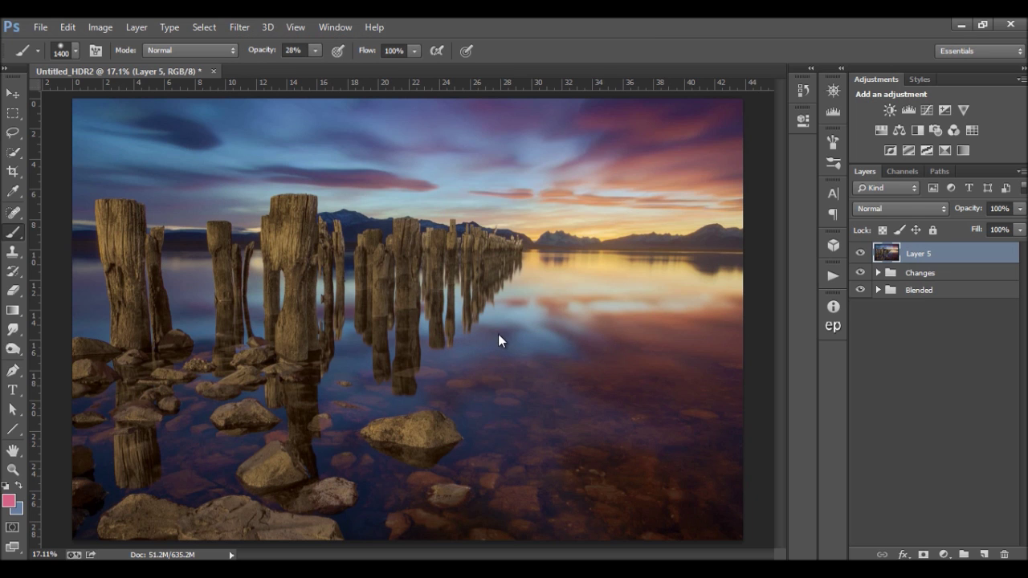
{"action": "left_click", "coordinate": [89, 325]}
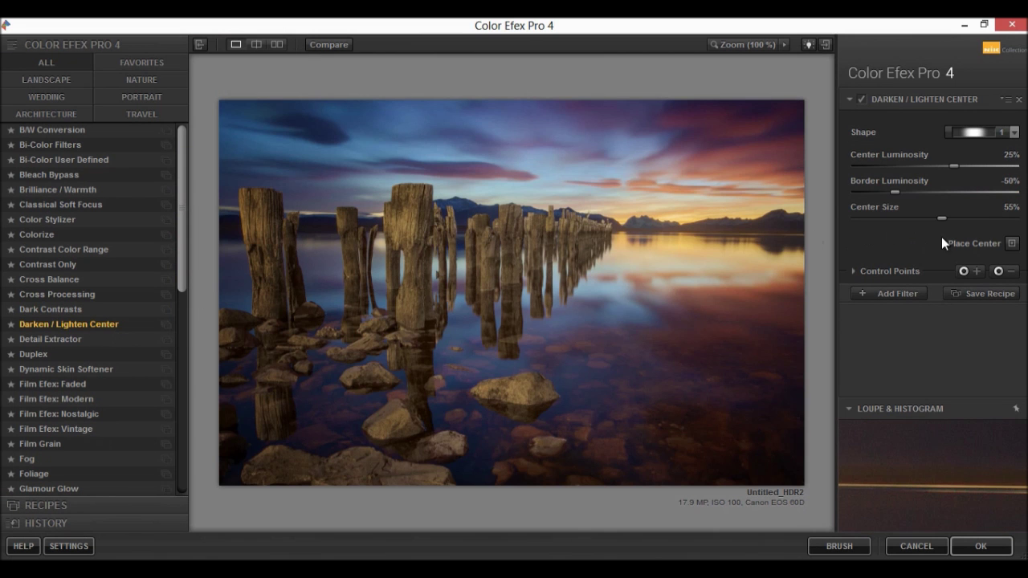
{"action": "left_click", "coordinate": [986, 134]}
{"action": "left_click", "coordinate": [982, 149]}
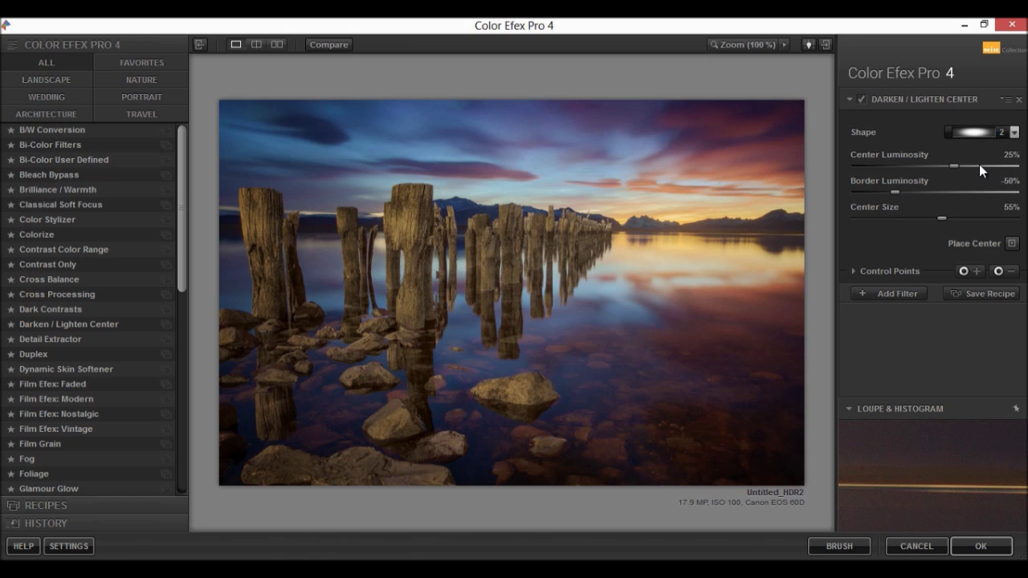
{"action": "left_click", "coordinate": [1012, 243]}
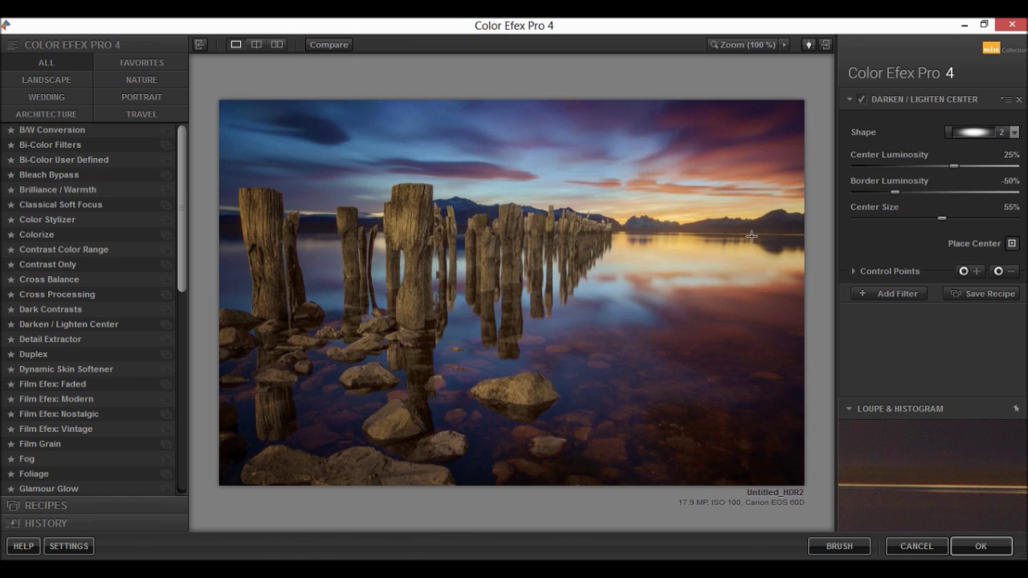
{"action": "left_click", "coordinate": [601, 233]}
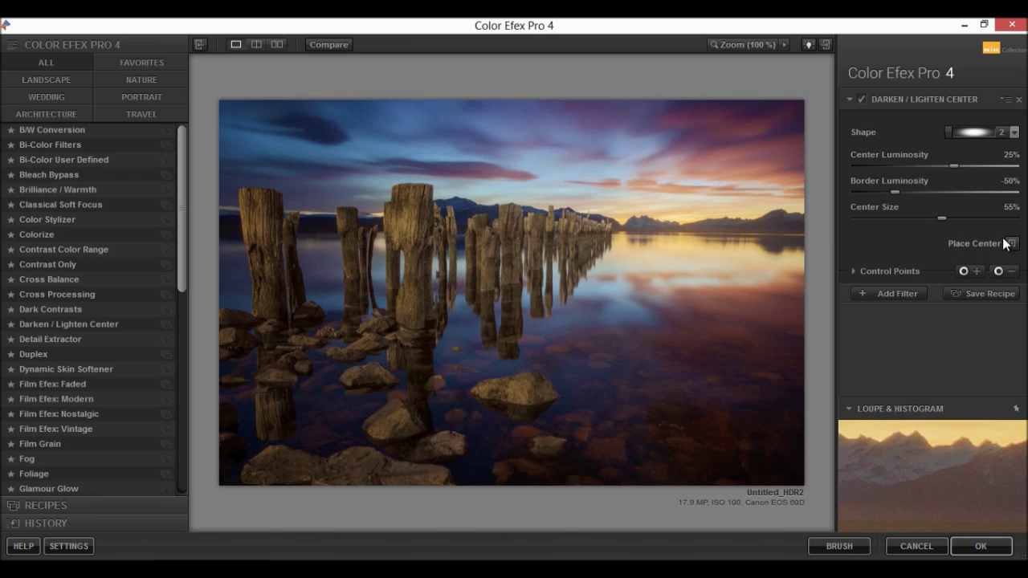
{"action": "left_click_drag", "start_coordinate": [892, 194], "coordinate": [909, 193]}
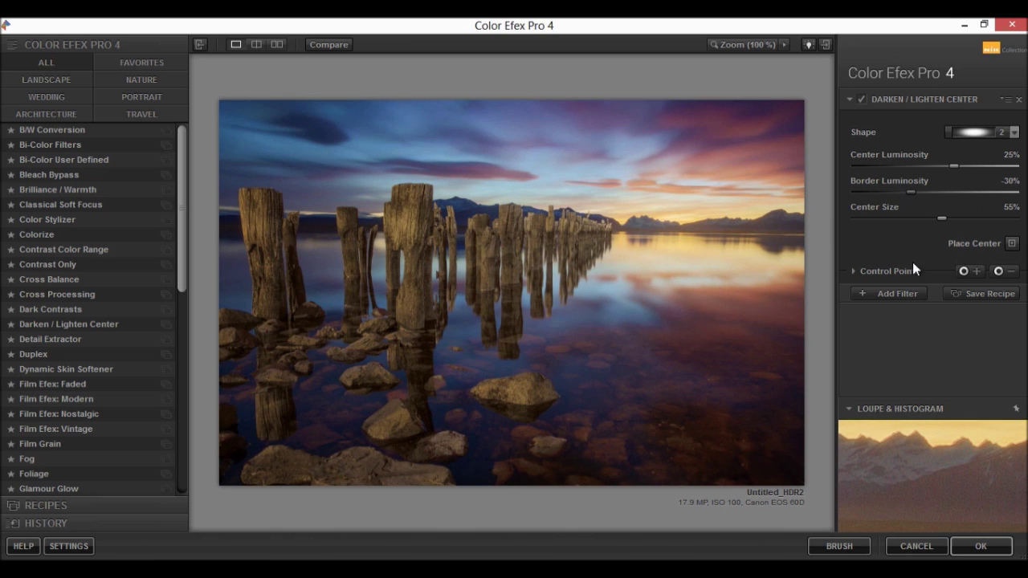
{"action": "left_click", "coordinate": [980, 547]}
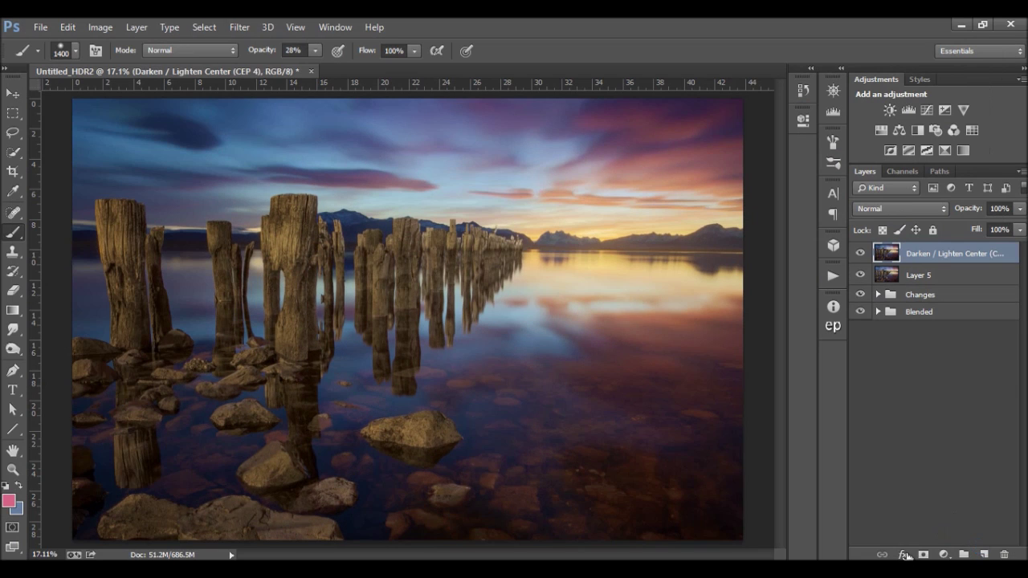
Mask the vignette layer, reset default colours, and select it with Layer 5 and Changes
{"action": "left_click", "coordinate": [924, 555]}
{"action": "key", "text": "d"}
{"action": "key", "text": "x"}
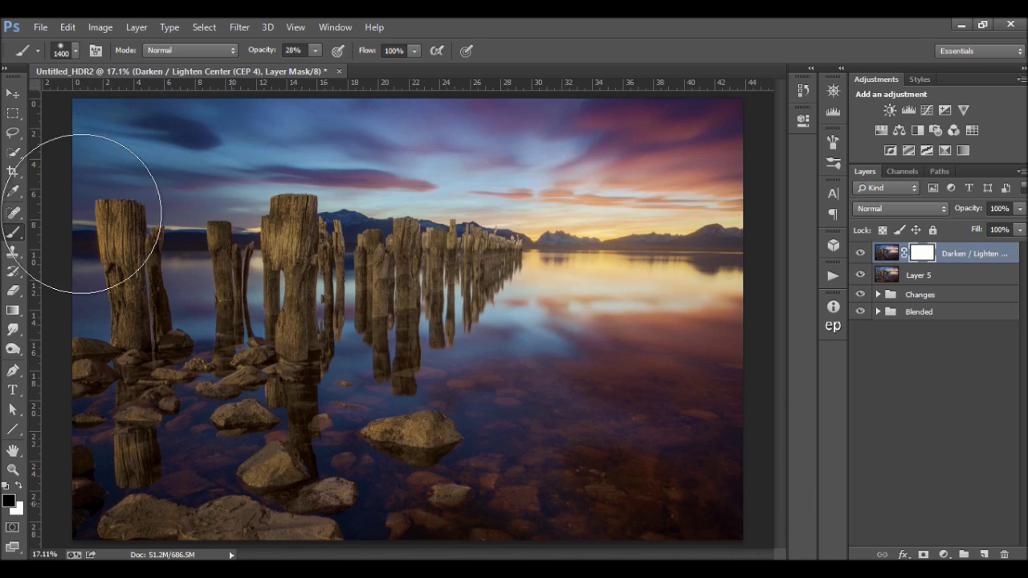
{"action": "left_click", "coordinate": [954, 294], "text": "shift"}
Group the vignette layer, Layer 5 and Changes, then toggle Group 1 to compare before and after
{"action": "key", "text": "ctrl+g"}
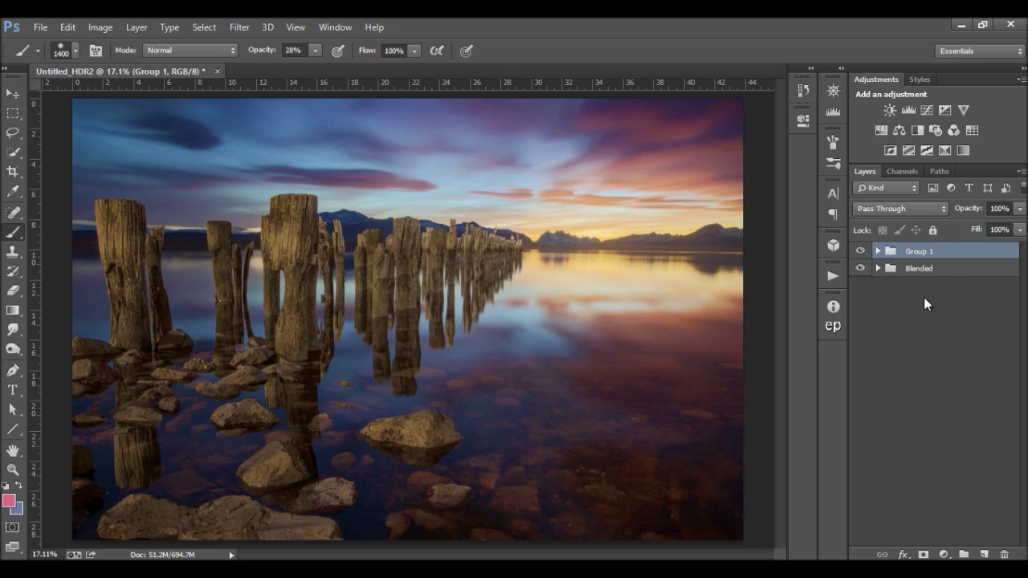
{"action": "left_click", "coordinate": [862, 252]}
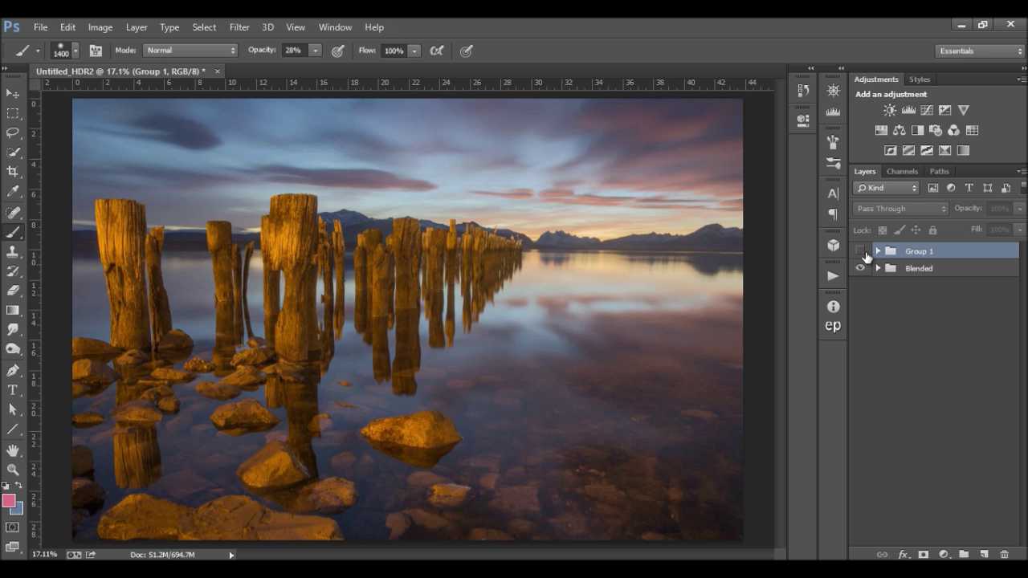
{"action": "left_click", "coordinate": [863, 253]}
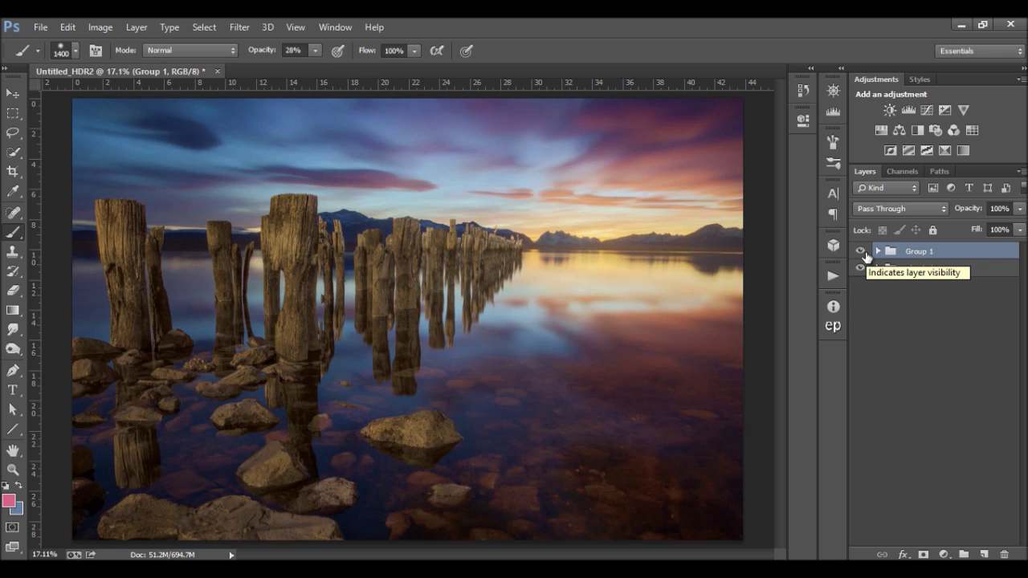
{"action": "left_click", "coordinate": [865, 252]}
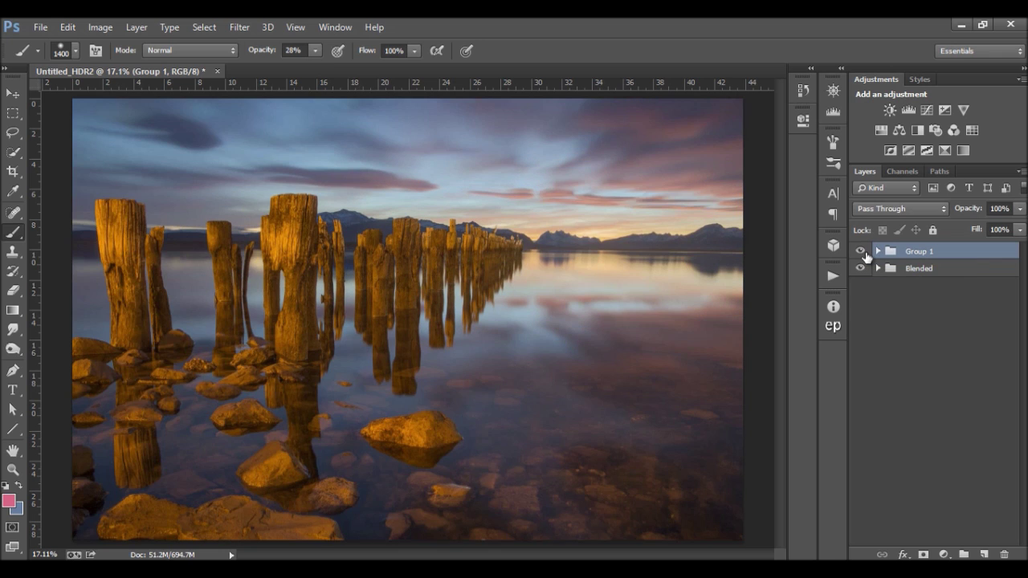
{"action": "left_click", "coordinate": [865, 252]}
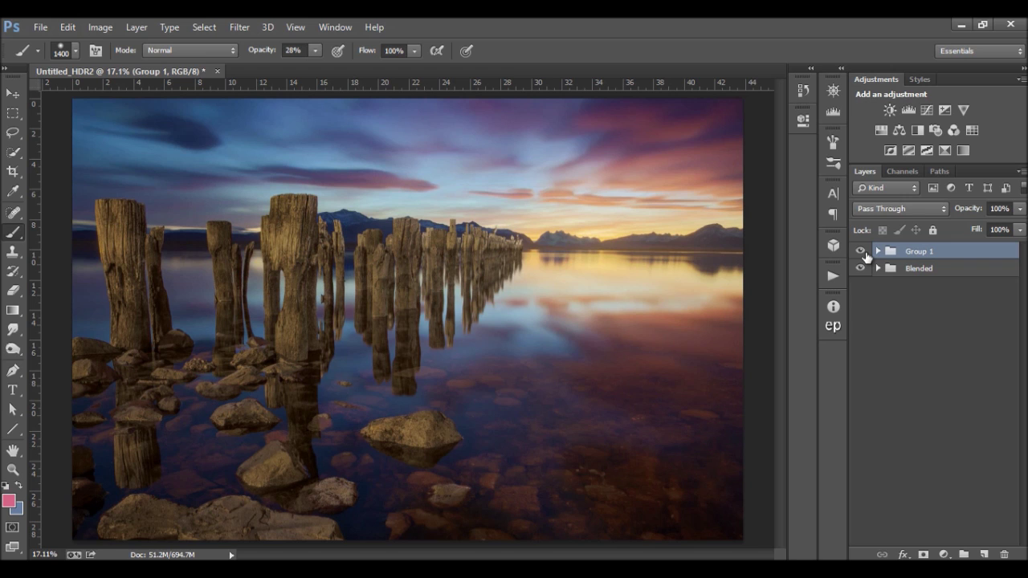
{"action": "left_click", "coordinate": [864, 253]}
{"action": "left_click", "coordinate": [864, 253]}
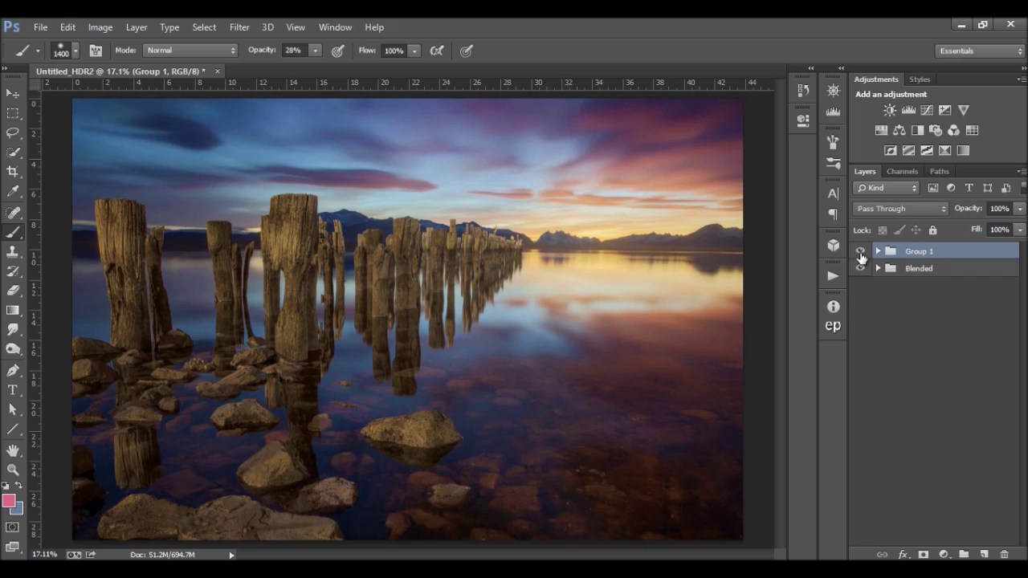